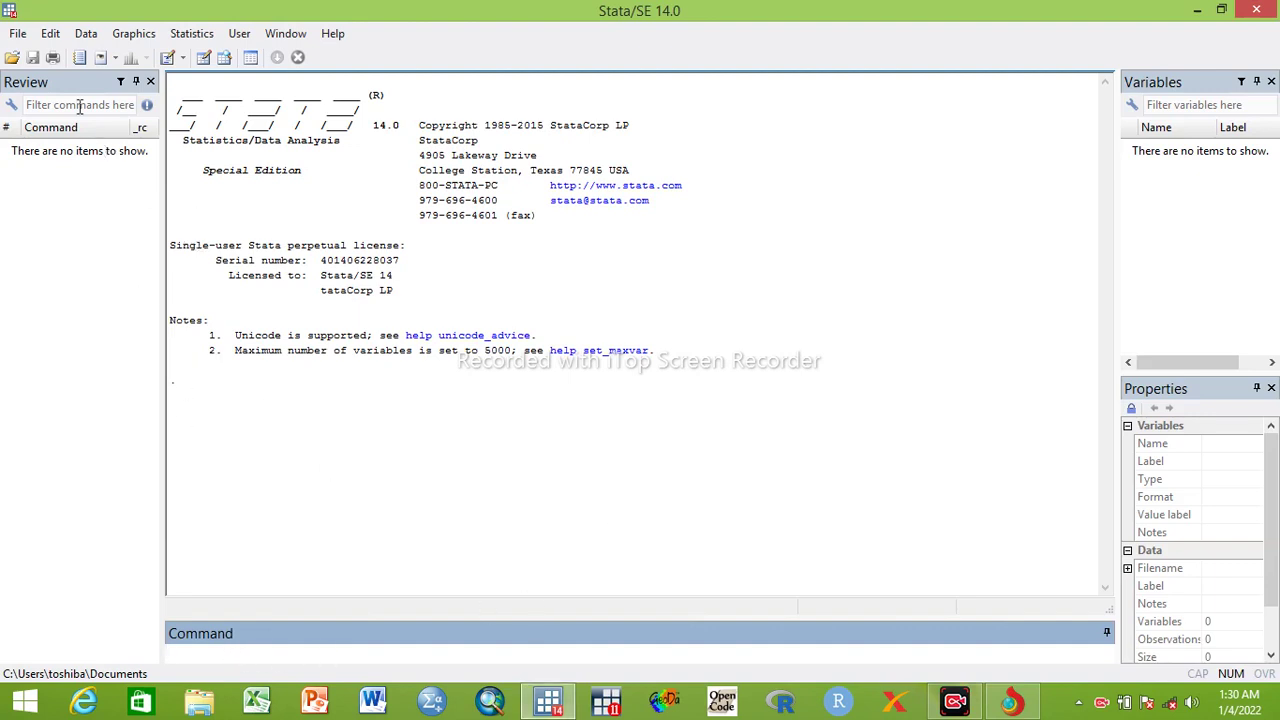
# Open the File menu to reach the example datasets
pyautogui.click(22, 38)
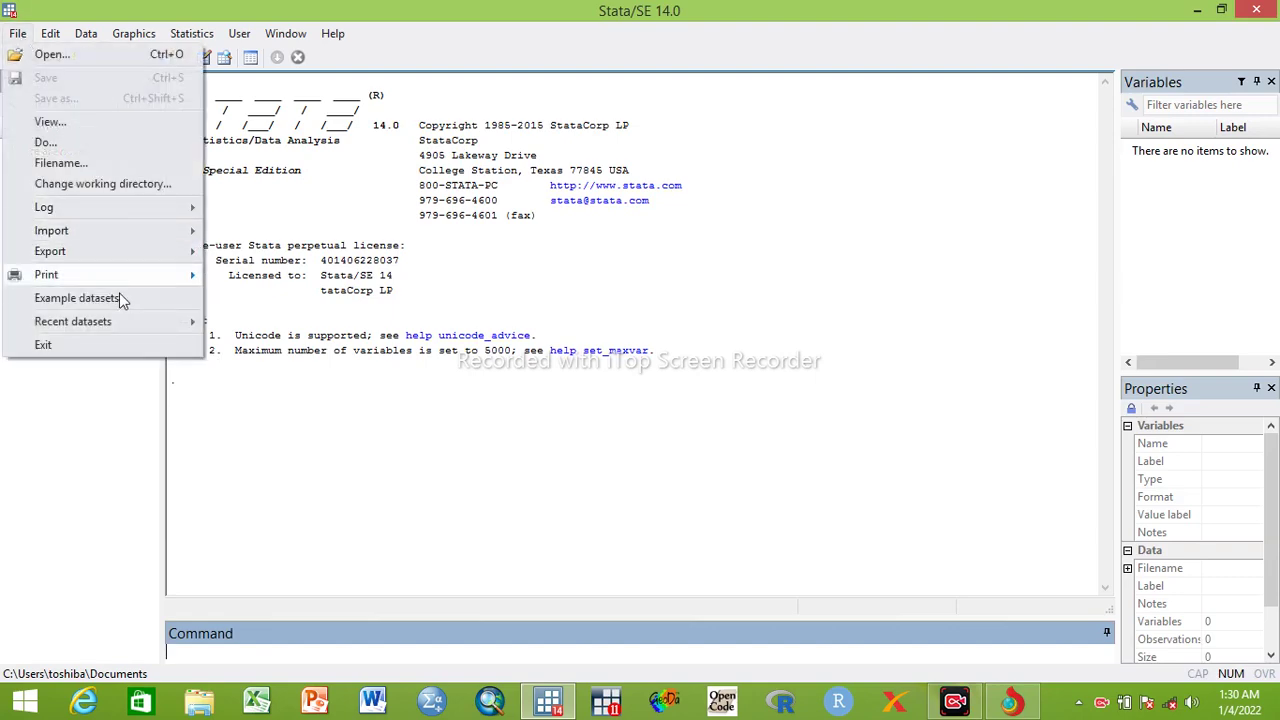
# Load the cancer.dta example dataset, then view it with edit and close the Data Editor
pyautogui.click(62, 298)
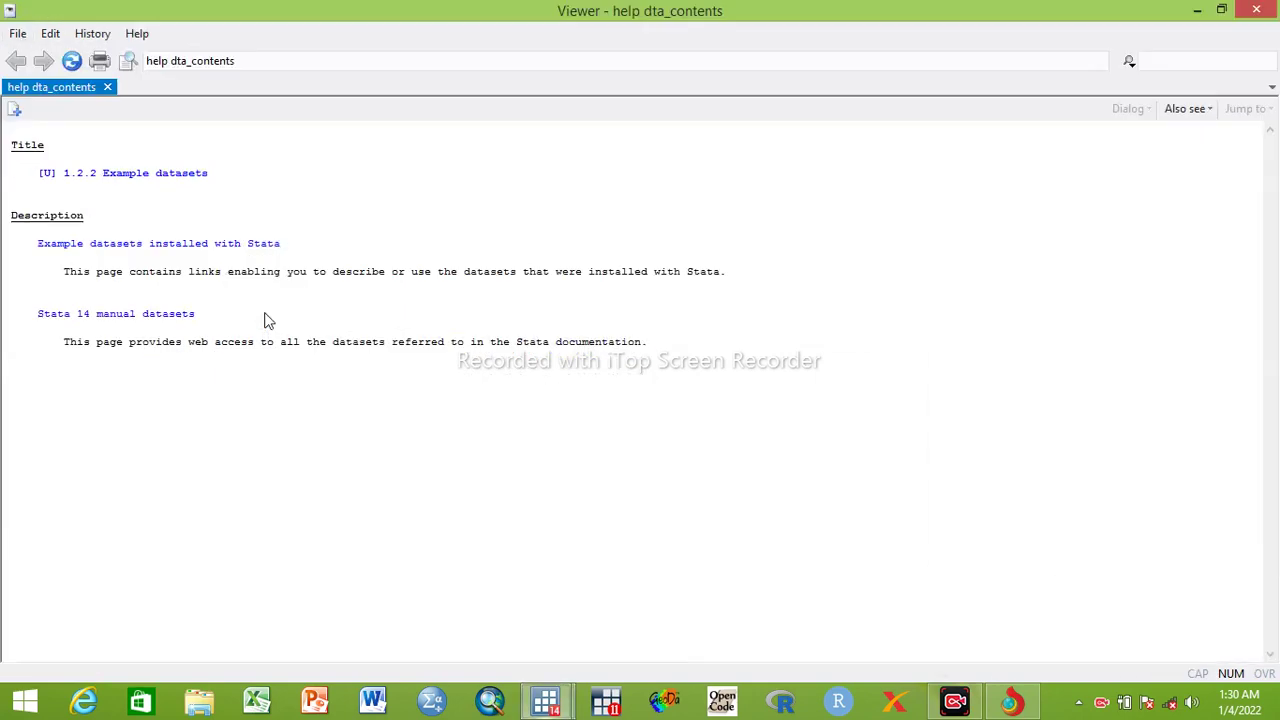
pyautogui.click(143, 247)
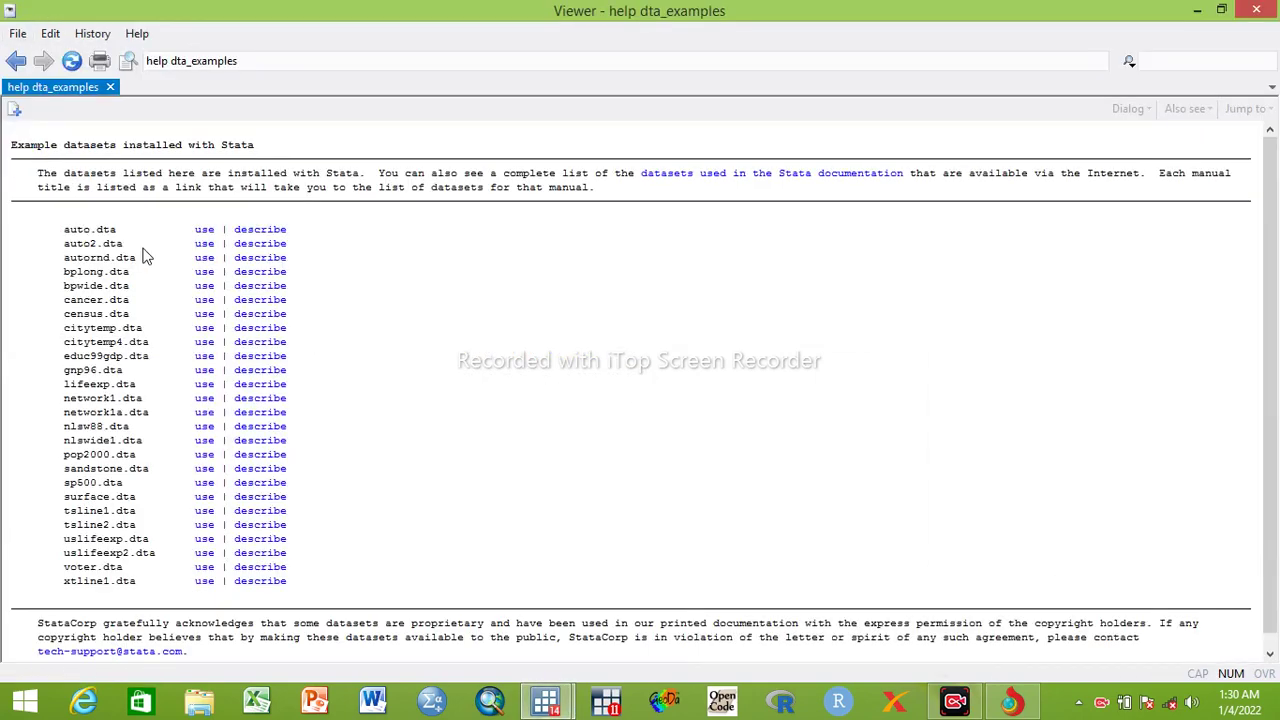
pyautogui.click(211, 302)
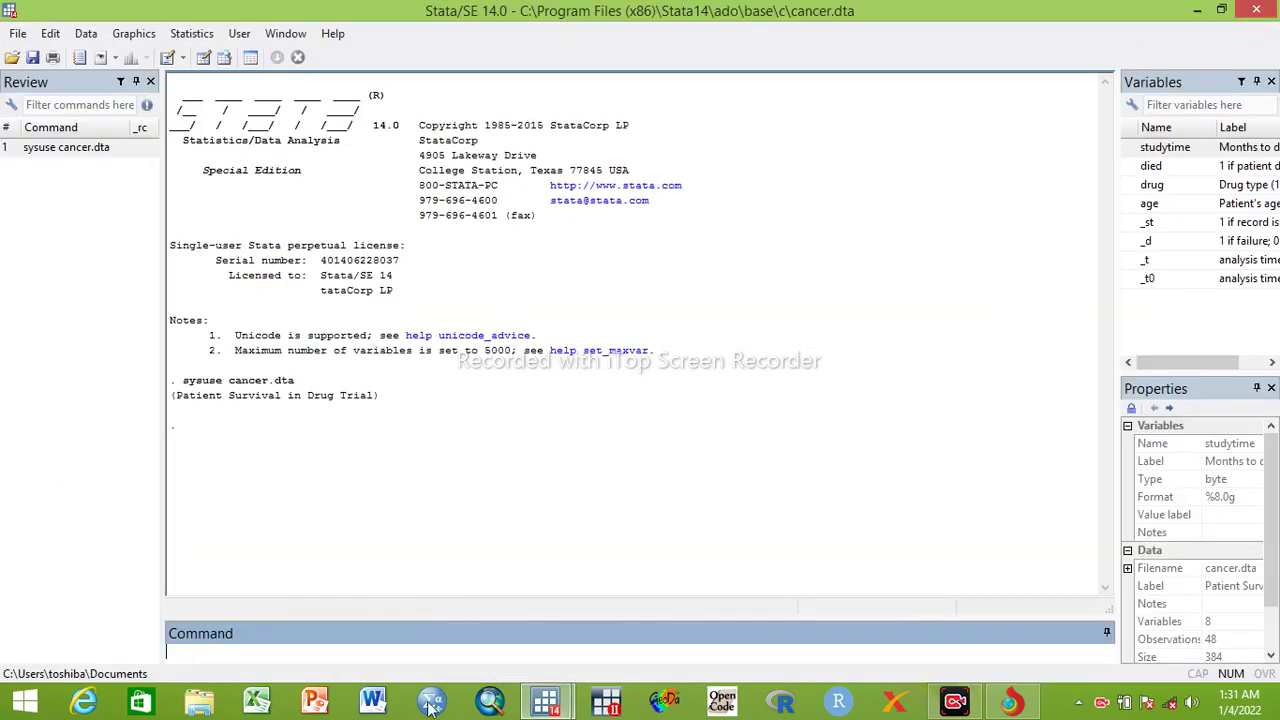
pyautogui.write('edit')
pyautogui.press('Return')
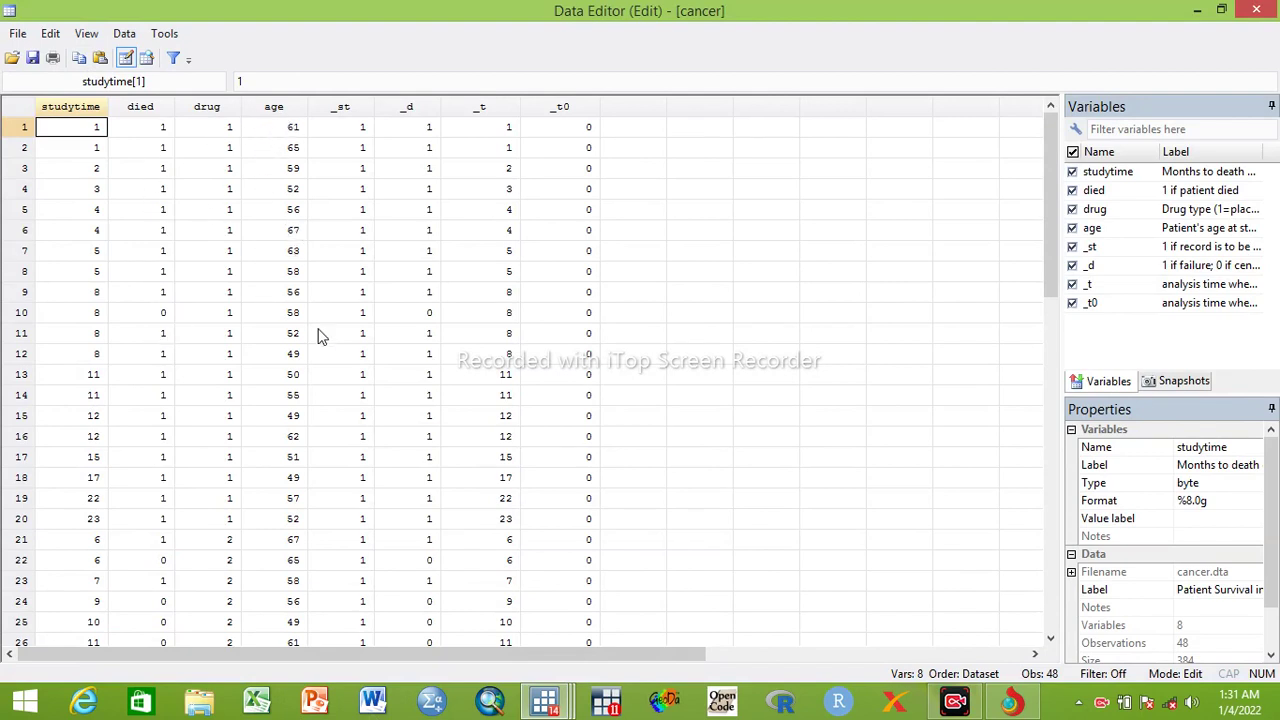
pyautogui.click(1256, 9)
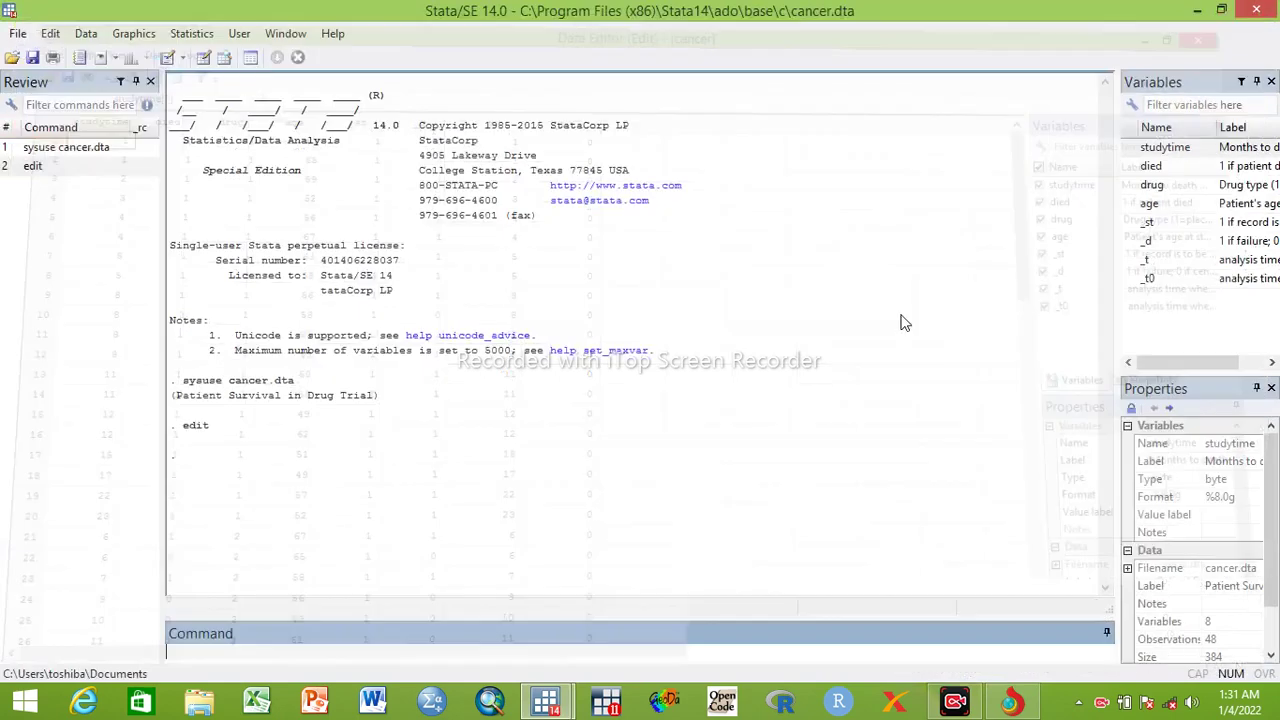
pyautogui.click(239, 657)
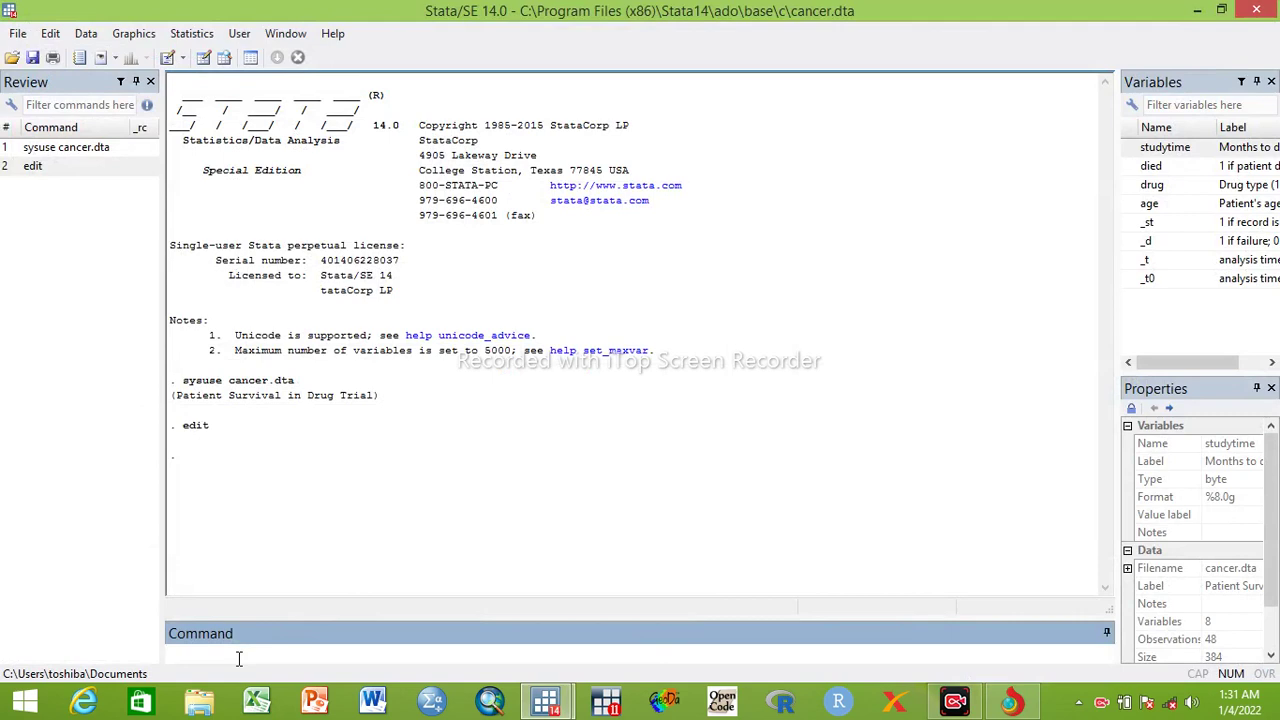
# Fit a Weibull survival model with streg i.drug, dist(weibull) and show the full output
pyautogui.write('streg')
pyautogui.doubleClick(1152, 186)
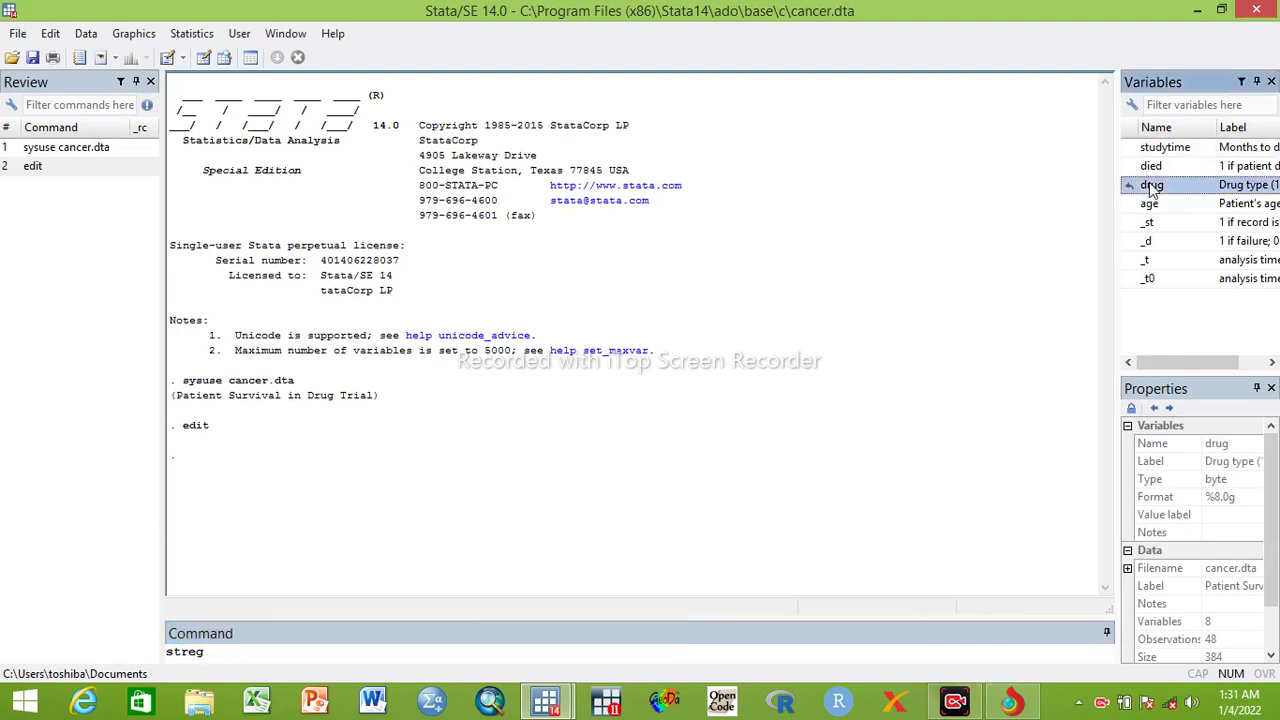
pyautogui.click(211, 651)
pyautogui.write('i.drug')
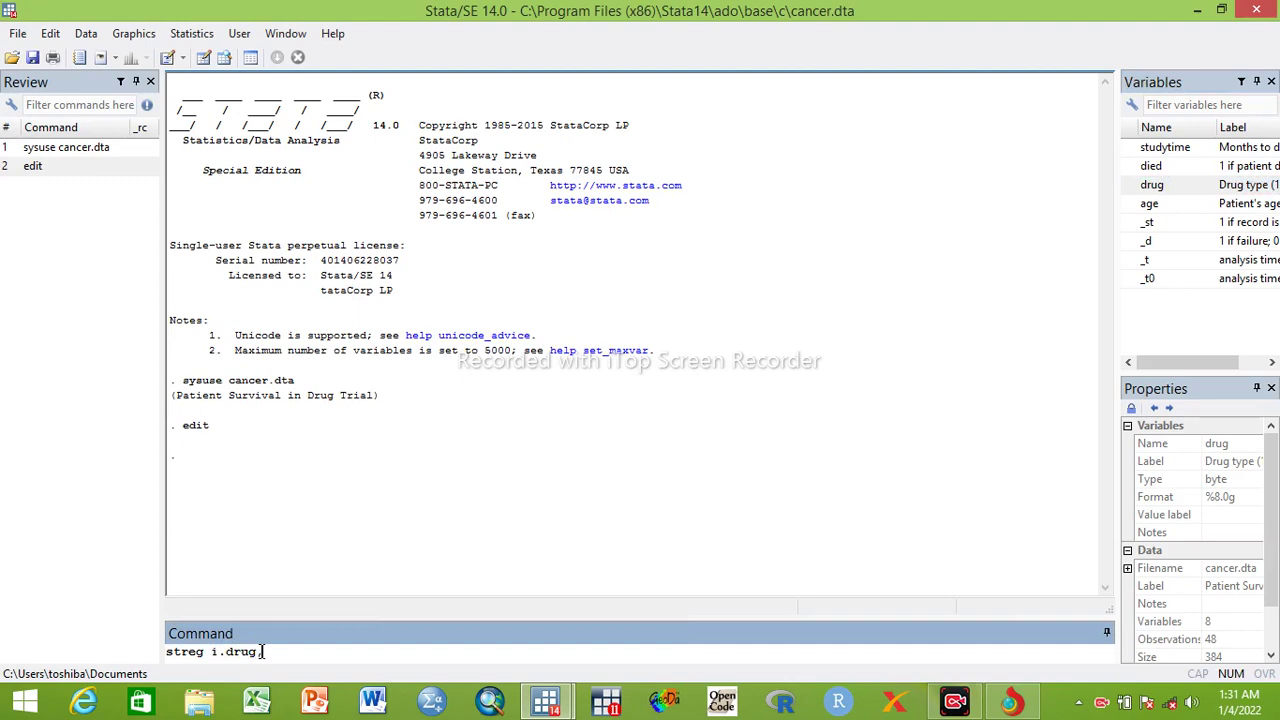
pyautogui.write(', dits')
pyautogui.press('BackSpace')
pyautogui.press('BackSpace')
pyautogui.write('st ()')
pyautogui.click(316, 652)
pyautogui.write('wei')
pyautogui.write('bull')
pyautogui.press('Return')
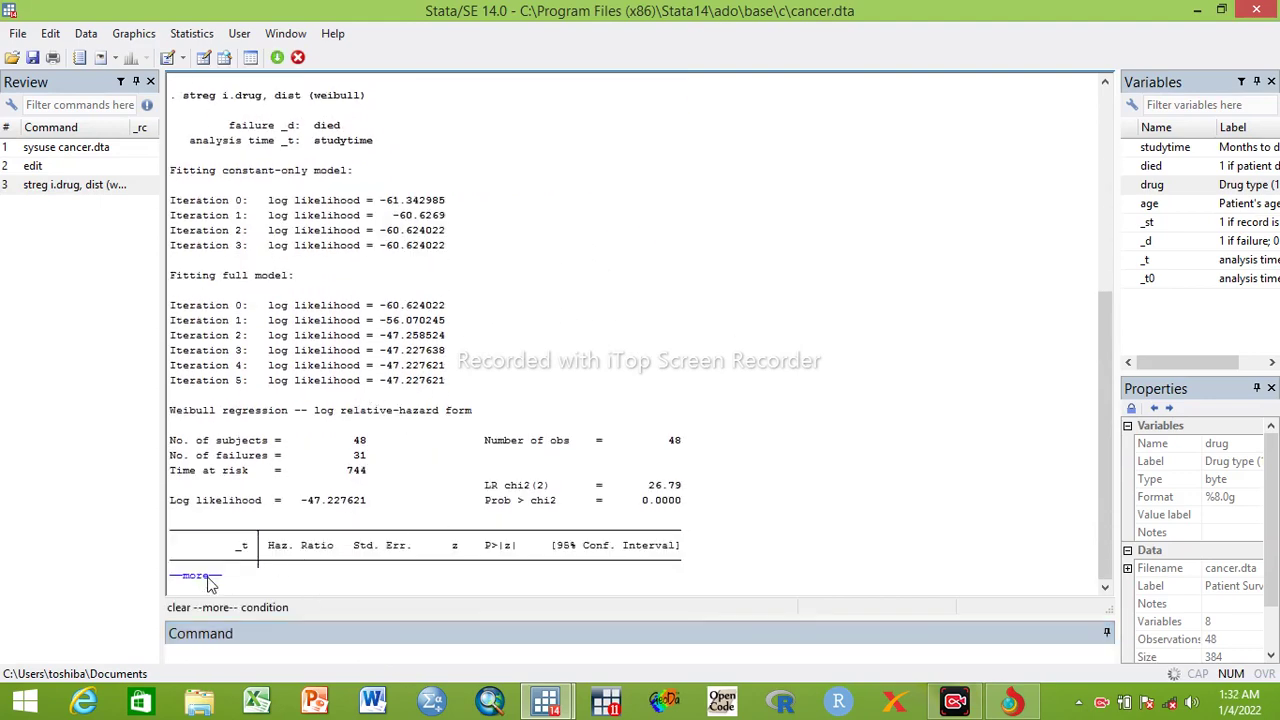
pyautogui.click(208, 583)
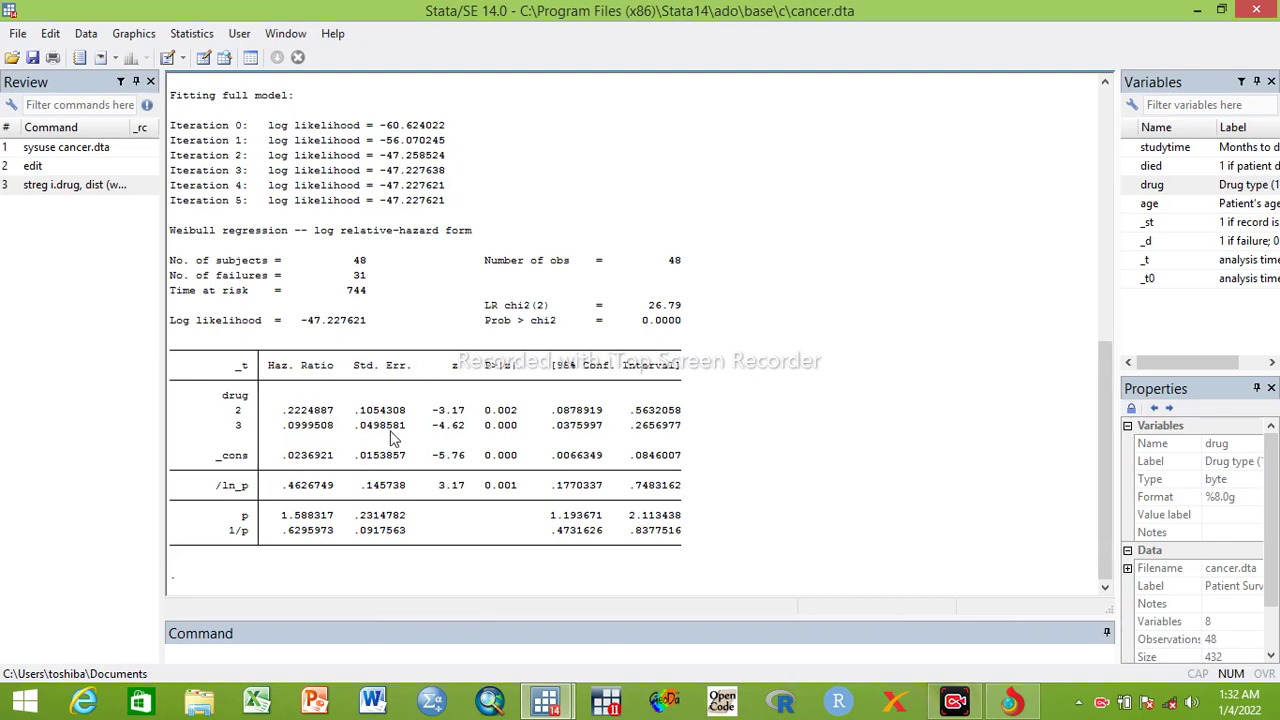
# Refit the Weibull model with age added as a covariate alongside i.drug
pyautogui.click(93, 188)
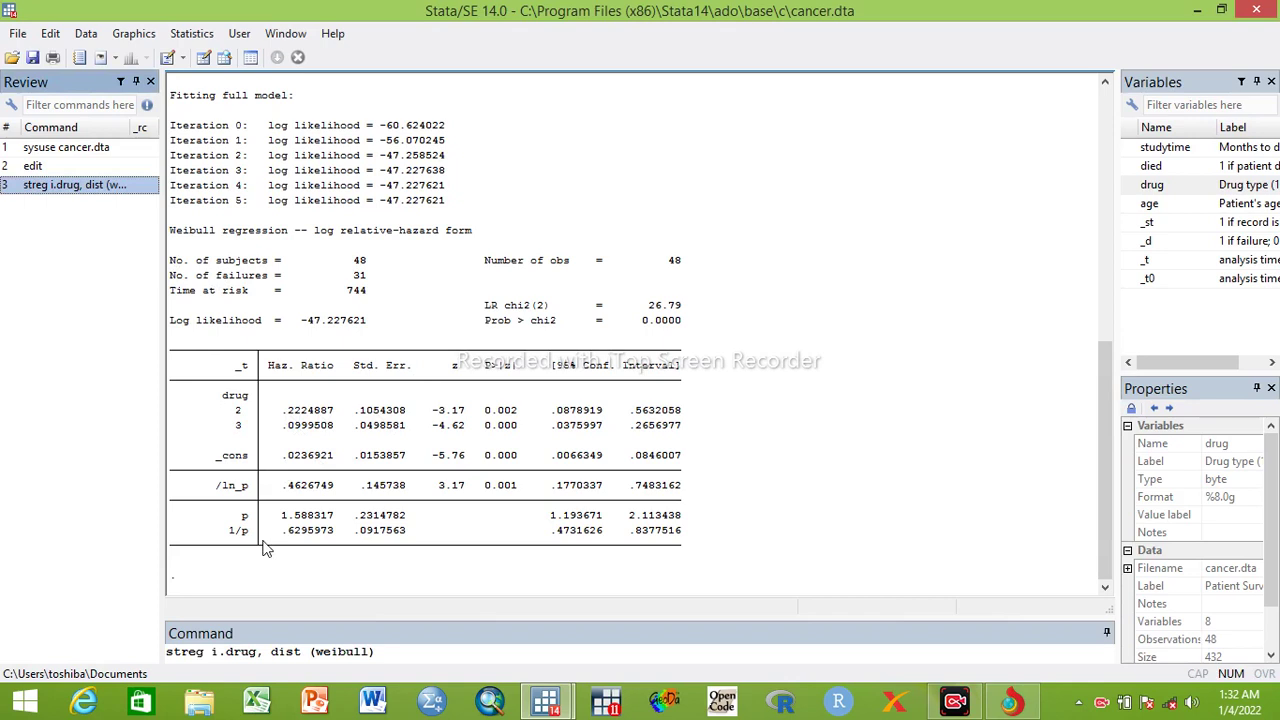
pyautogui.click(258, 651)
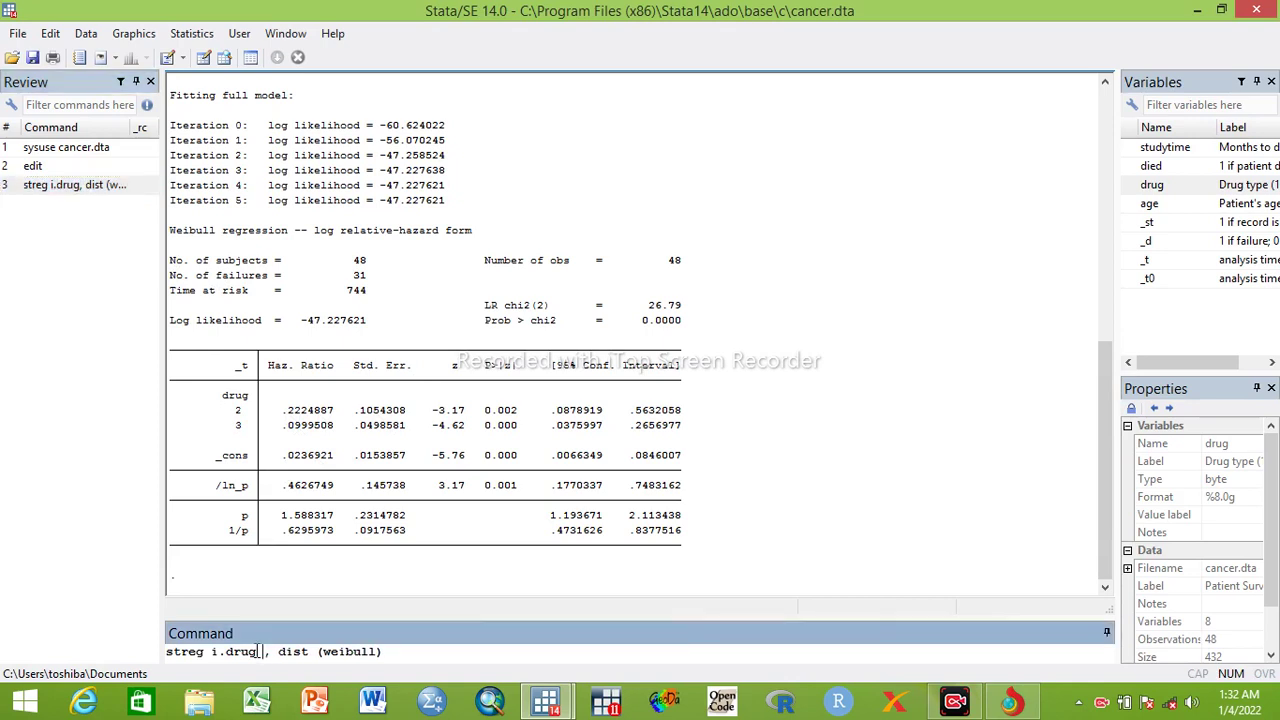
pyautogui.click(1148, 204)
pyautogui.doubleClick(1148, 204)
pyautogui.press('Return')
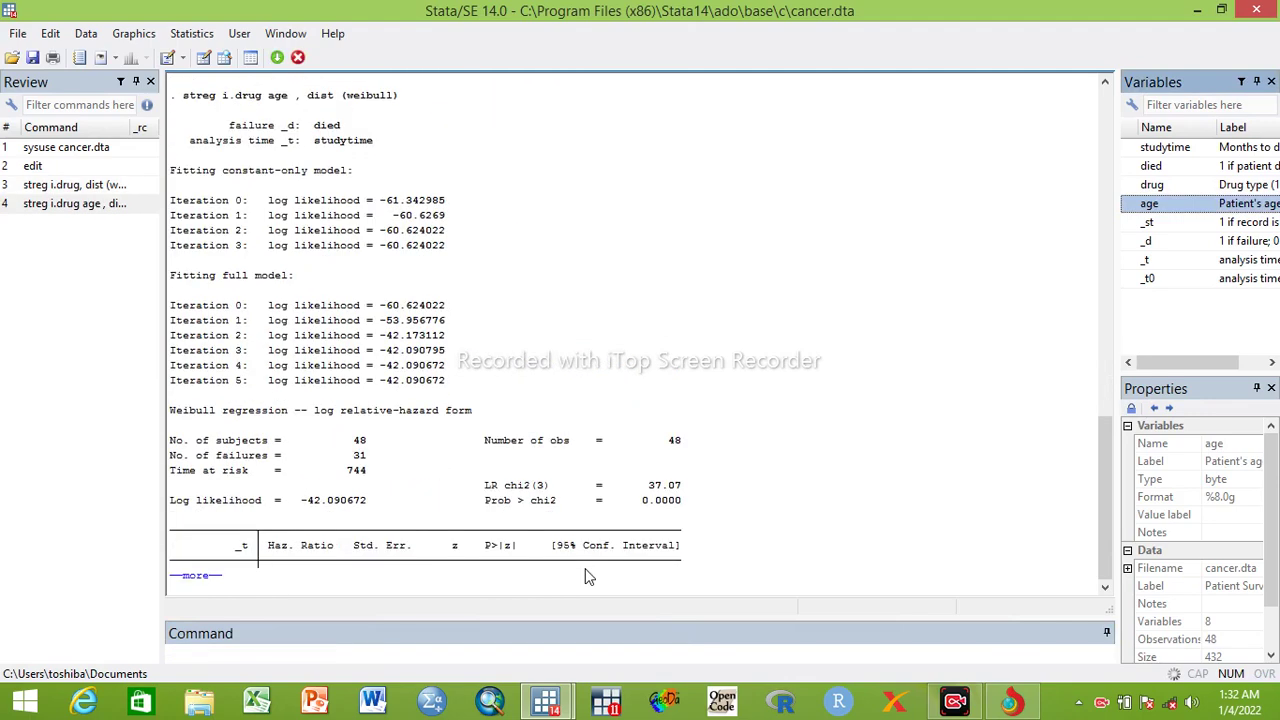
pyautogui.click(198, 575)
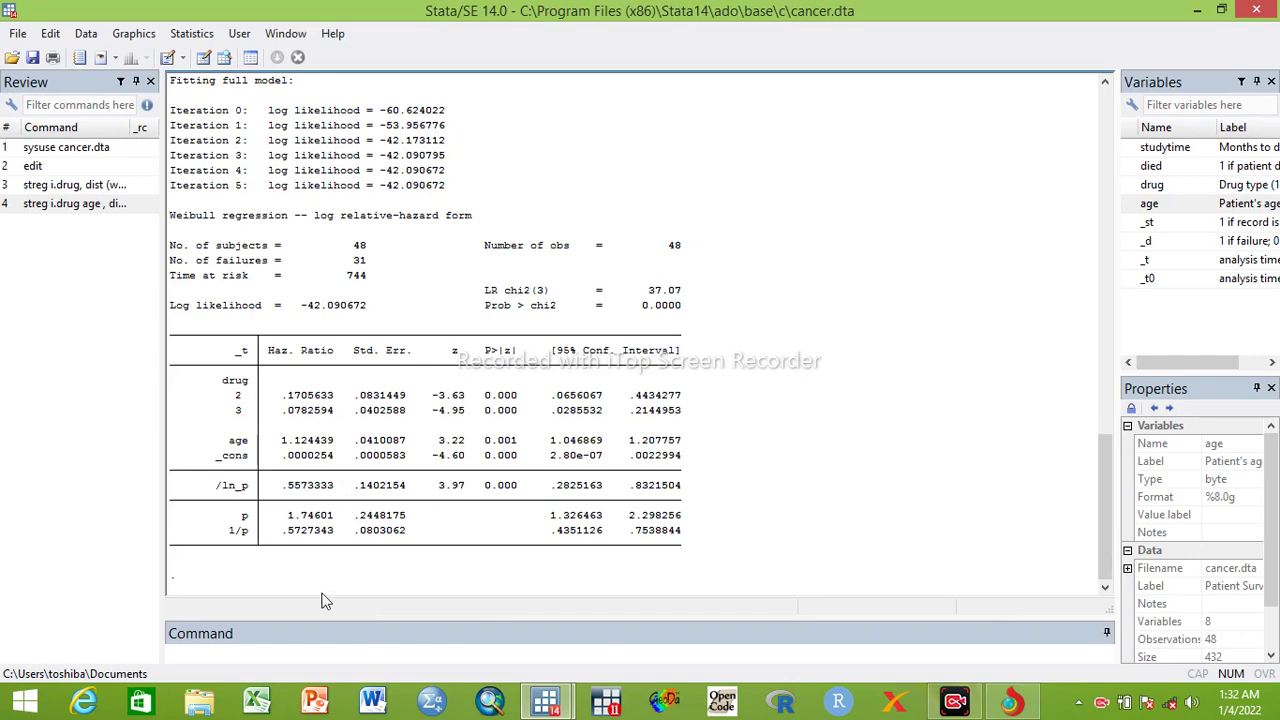
# Run estat ic for the Weibull drug-and-age model, giving AIC 94.18134 and BIC 103.5373
pyautogui.click(214, 650)
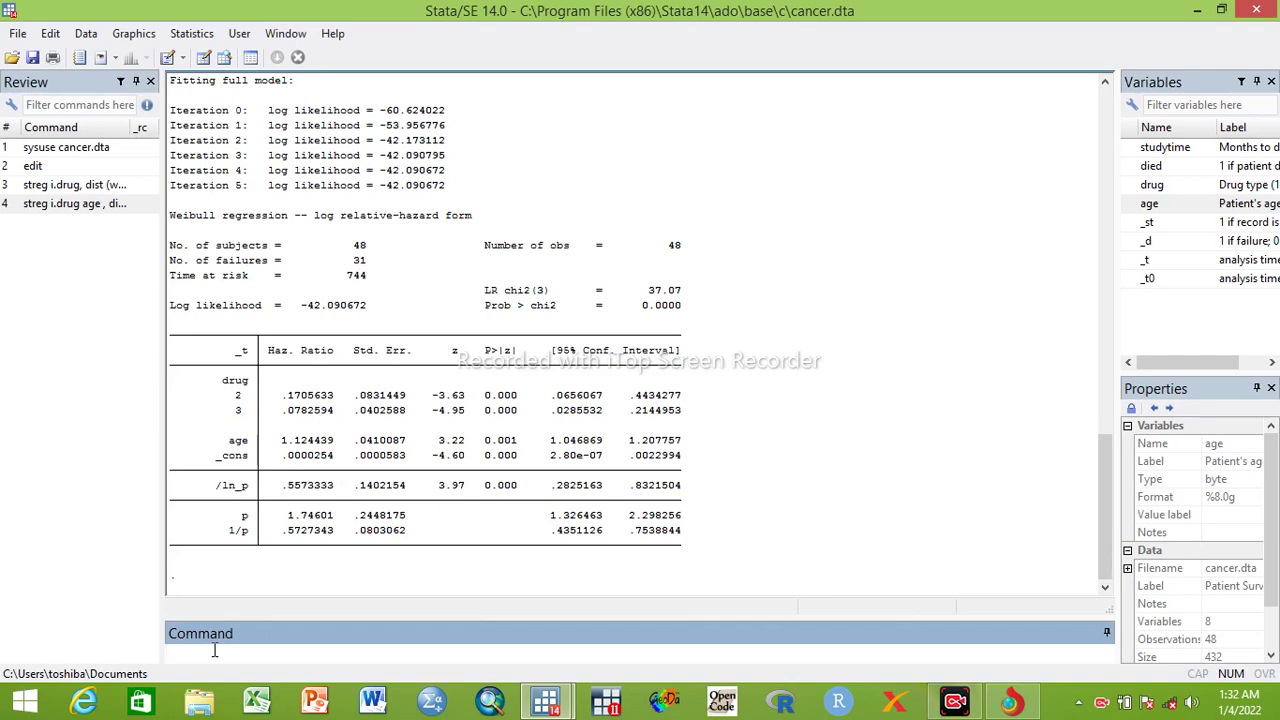
pyautogui.write('estat ic')
pyautogui.press('Return')
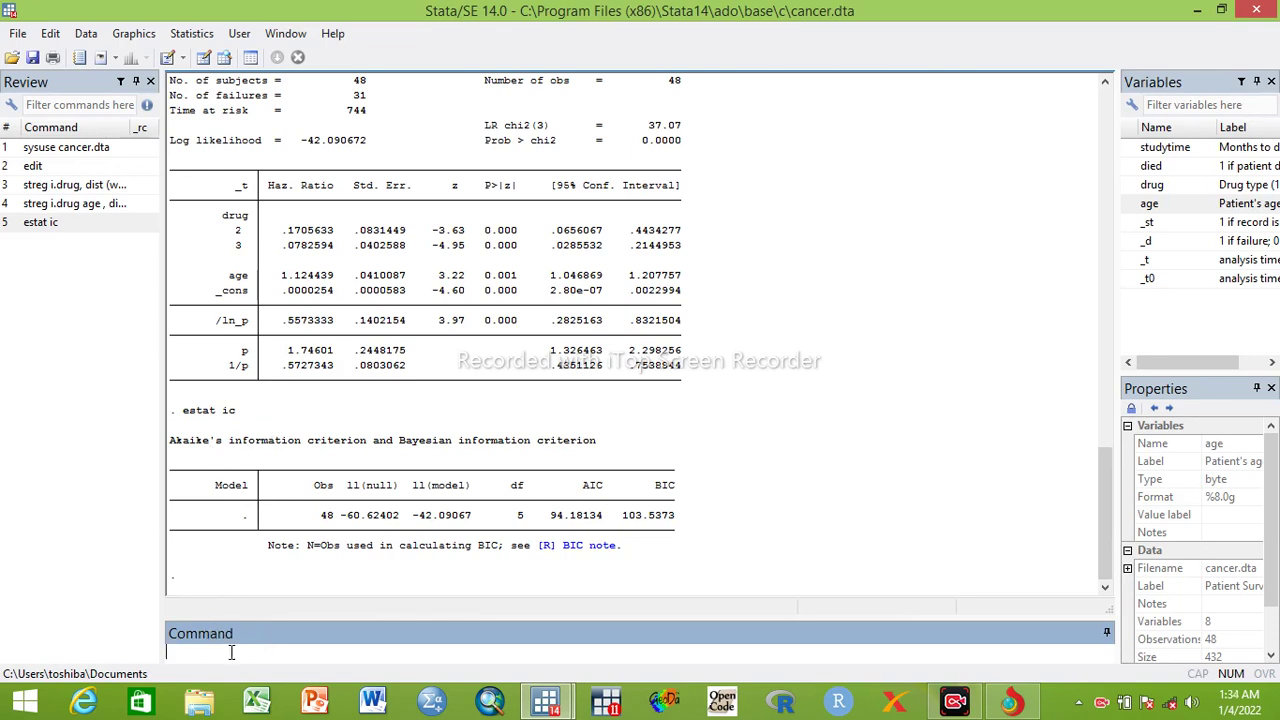
# Fit a Gompertz survival model with streg i.drug, dist(gompertz) and show the full output
pyautogui.click(111, 218)
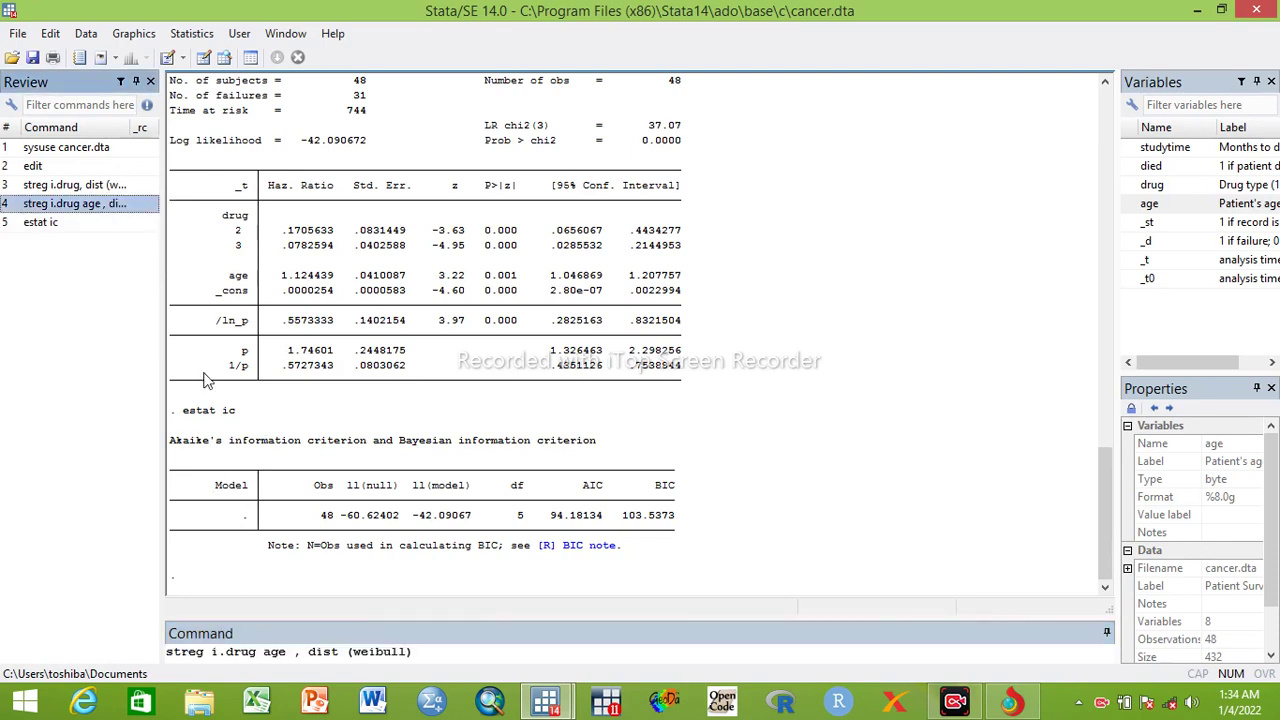
pyautogui.click(105, 190)
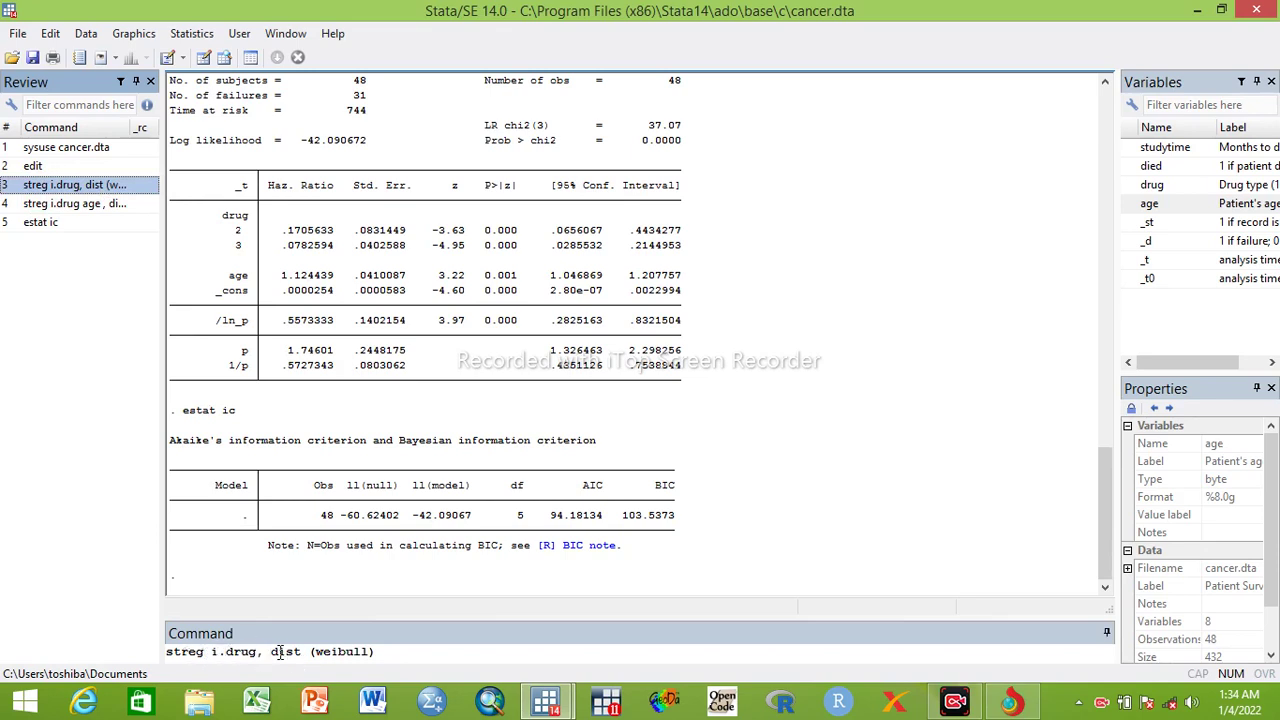
pyautogui.click(368, 652)
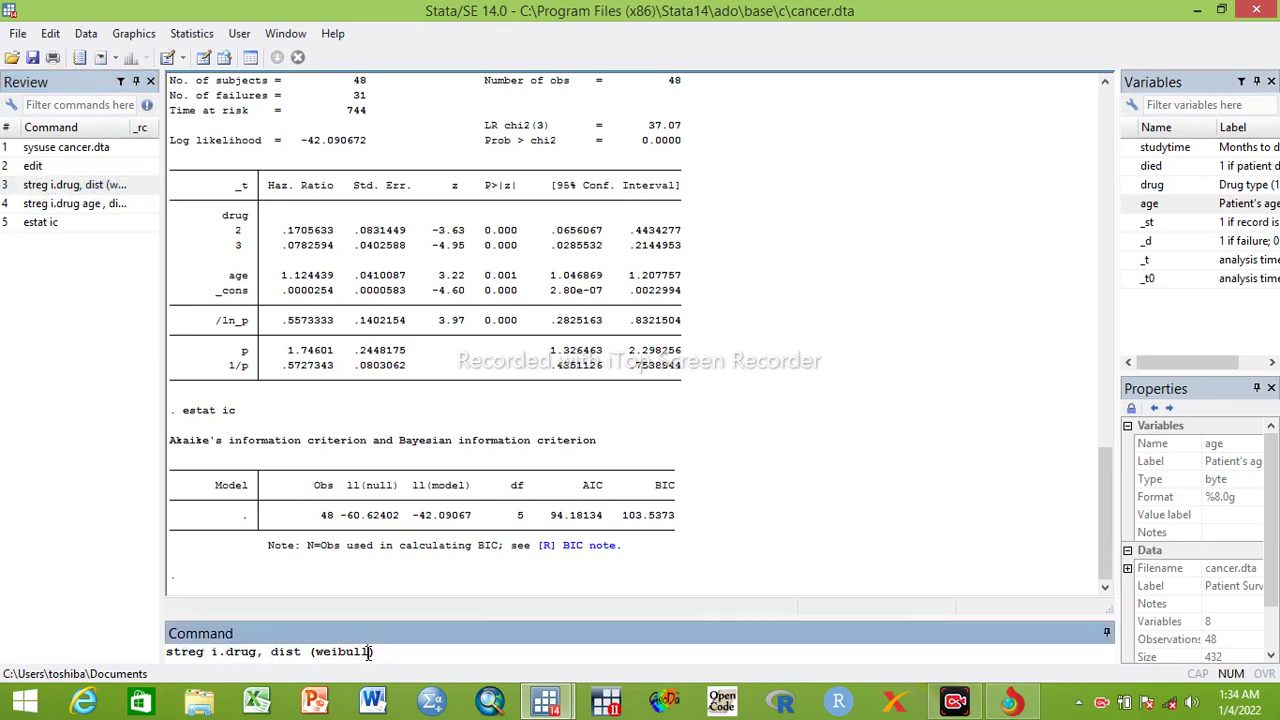
pyautogui.press('BackSpace')
pyautogui.press('BackSpace')
pyautogui.press('BackSpace')
pyautogui.press('BackSpace')
pyautogui.press('BackSpace')
pyautogui.press('BackSpace')
pyautogui.press('BackSpace')
pyautogui.write('gompertz')
pyautogui.press('Return')
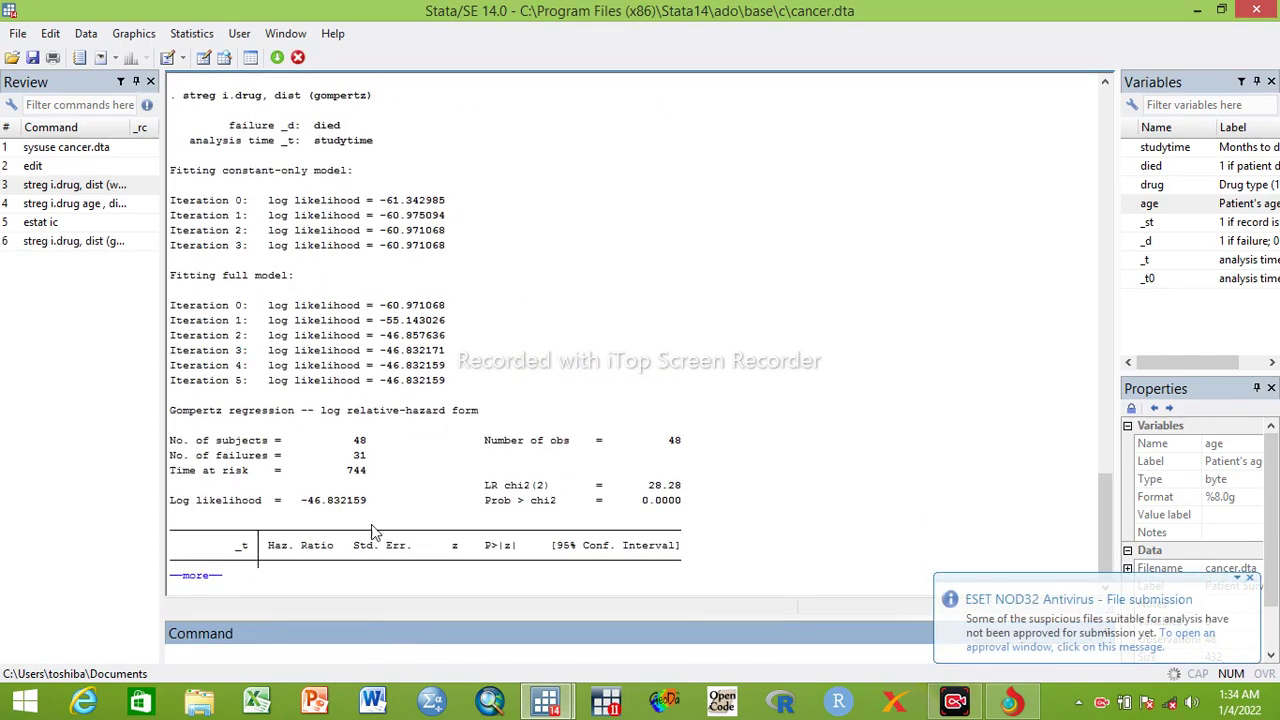
pyautogui.click(200, 575)
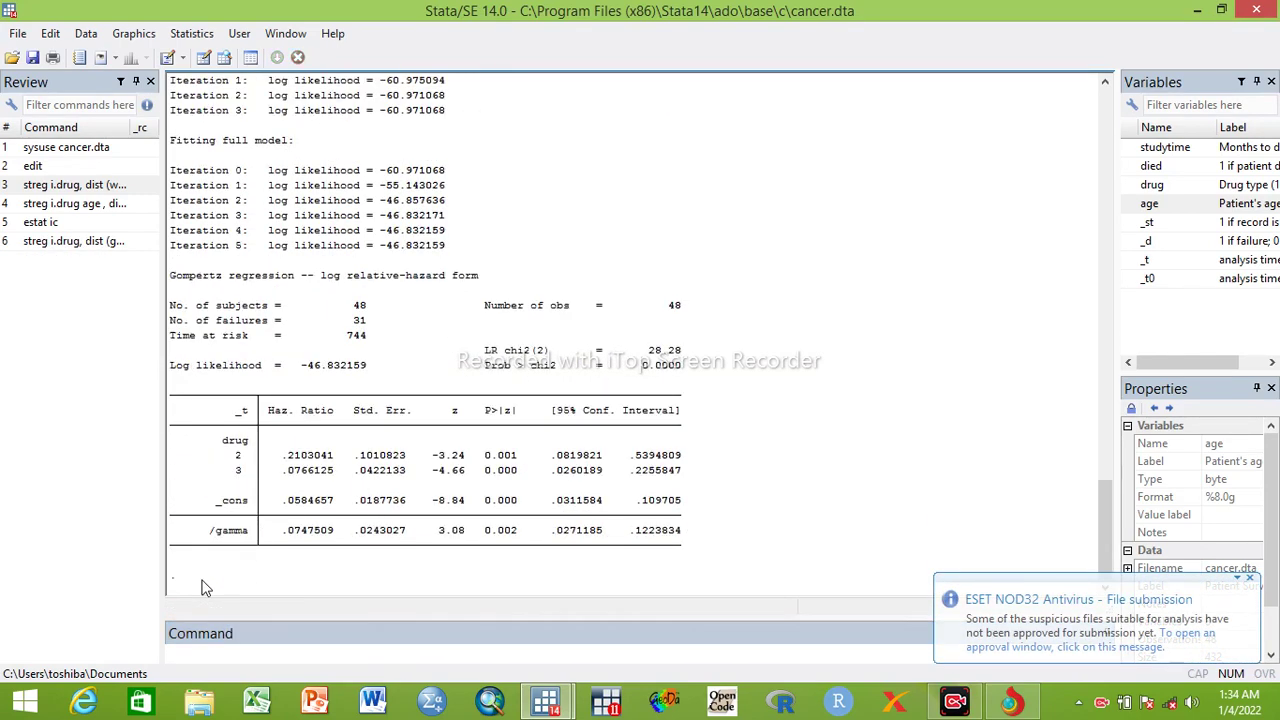
pyautogui.click(90, 243)
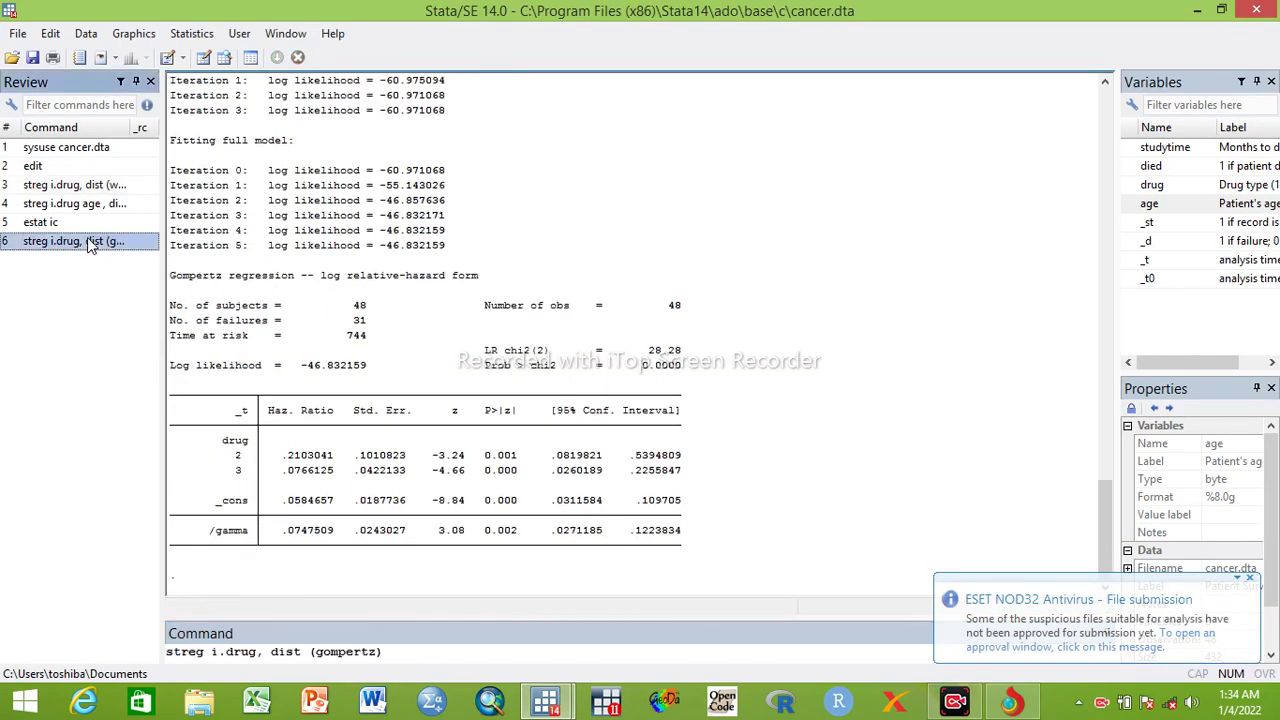
pyautogui.click(257, 651)
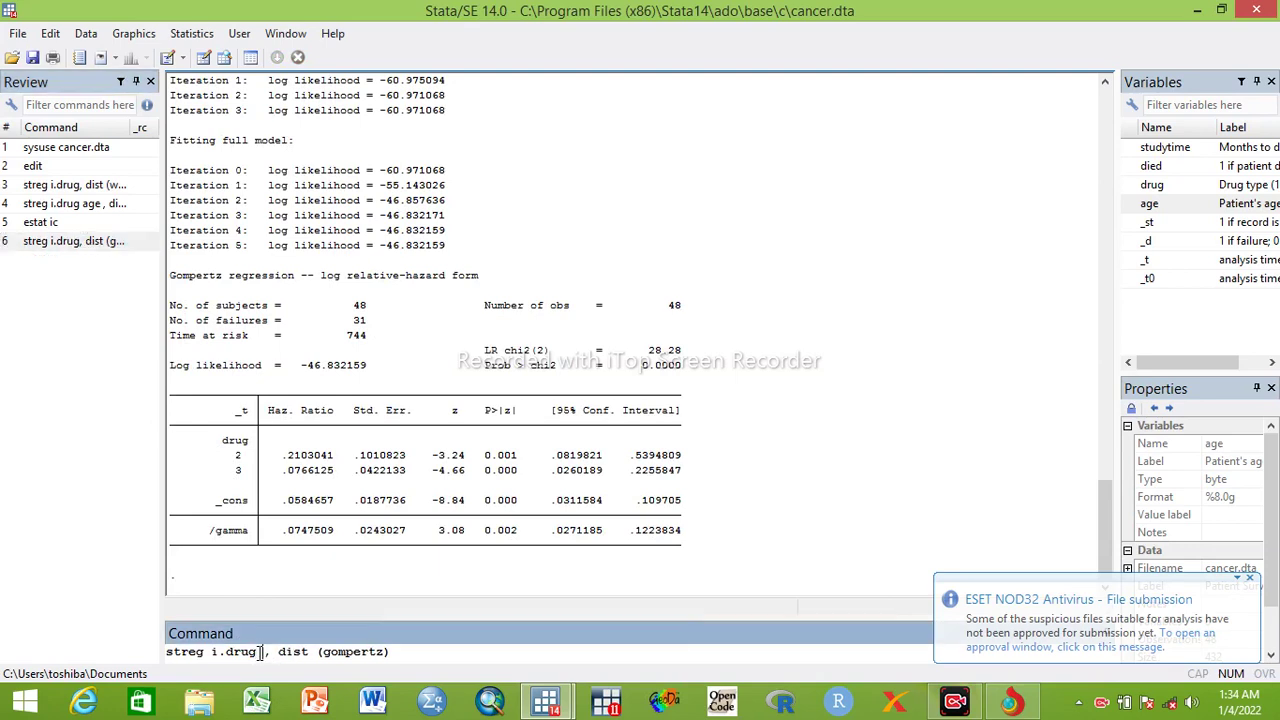
# Refit the Gompertz model with age added after i.drug
pyautogui.doubleClick(1149, 204)
pyautogui.click(393, 651)
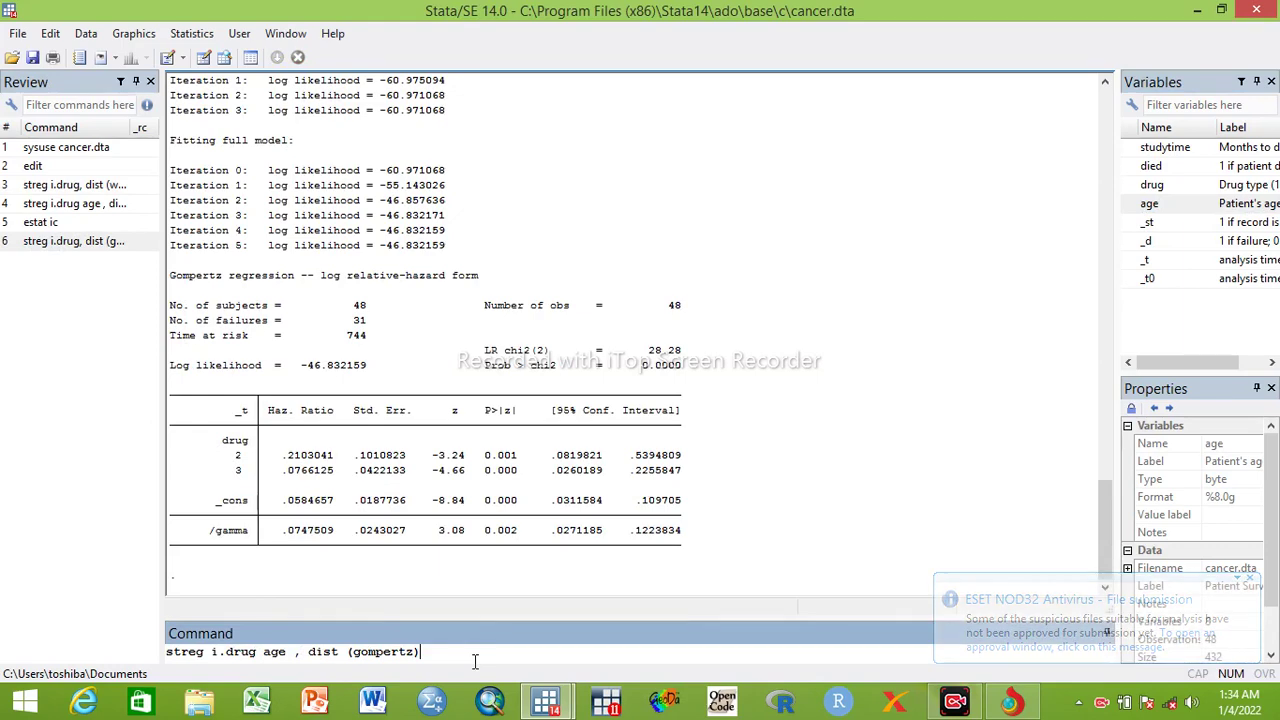
pyautogui.press('Return')
pyautogui.click(201, 578)
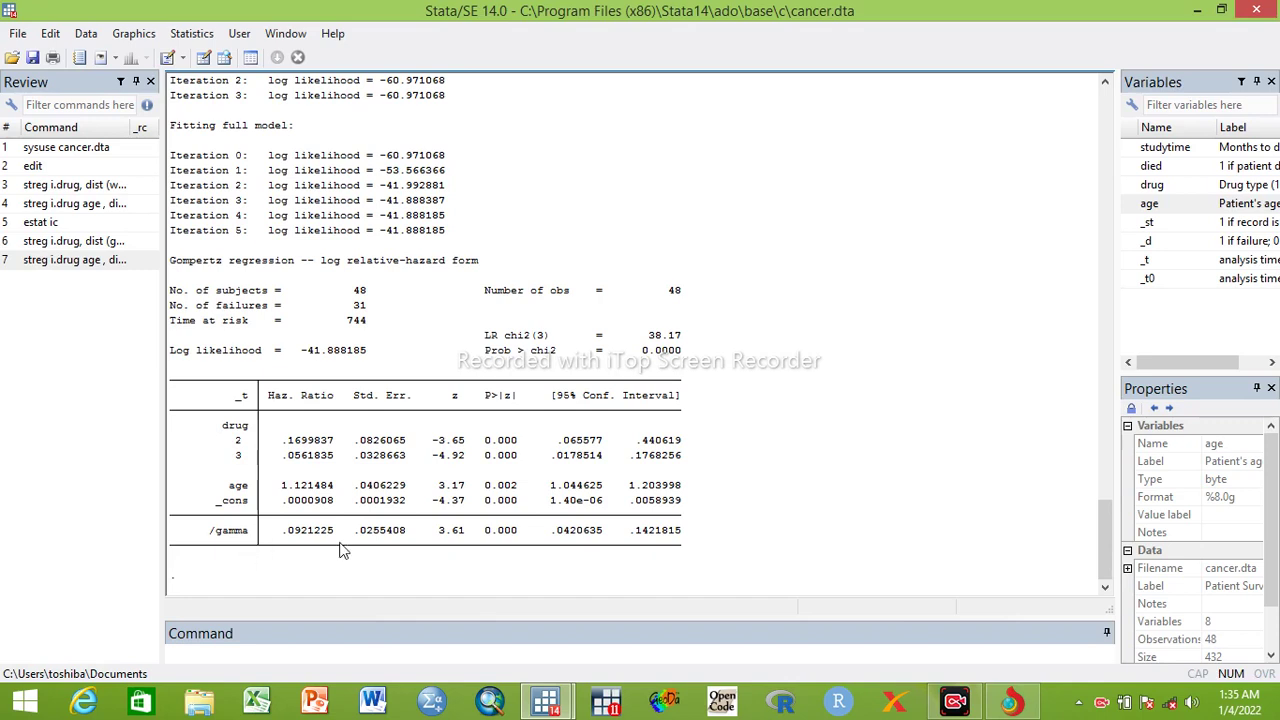
# Rerun estat ic for the Gompertz drug-and-age model, giving AIC 93.77637 and BIC 103.1324
pyautogui.click(247, 645)
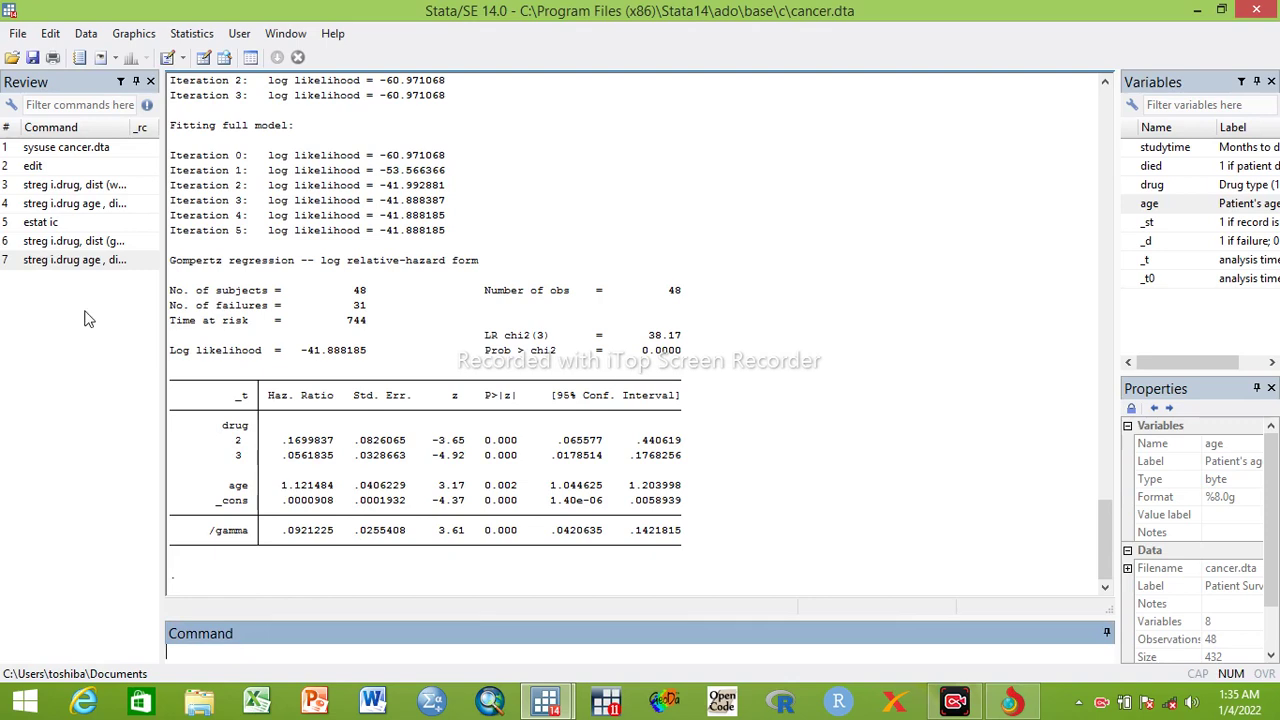
pyautogui.click(50, 222)
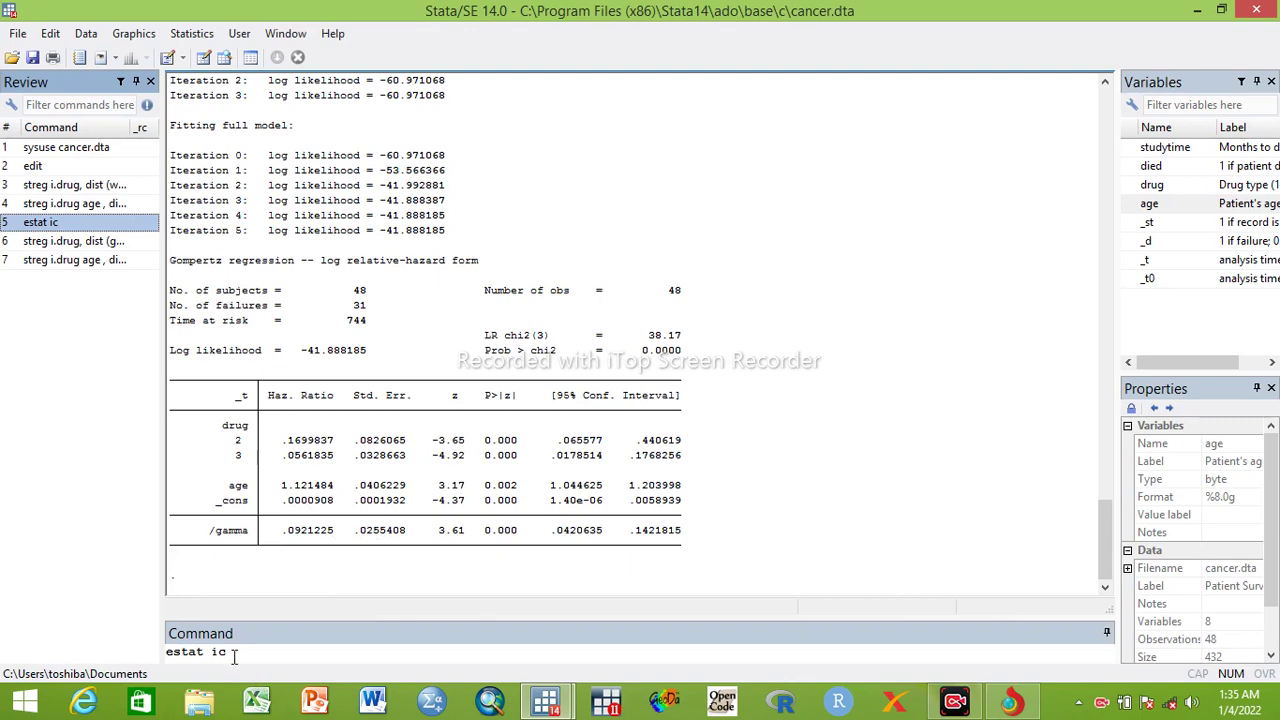
pyautogui.press('Return')
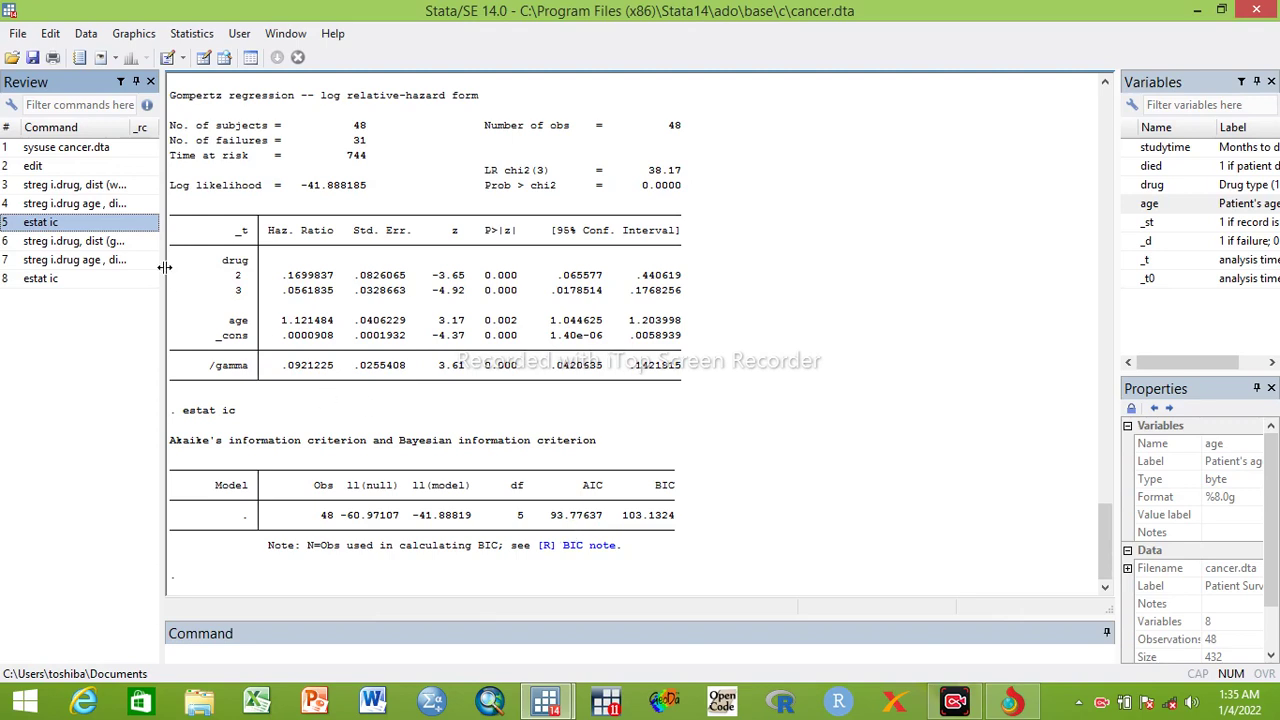
pyautogui.click(88, 246)
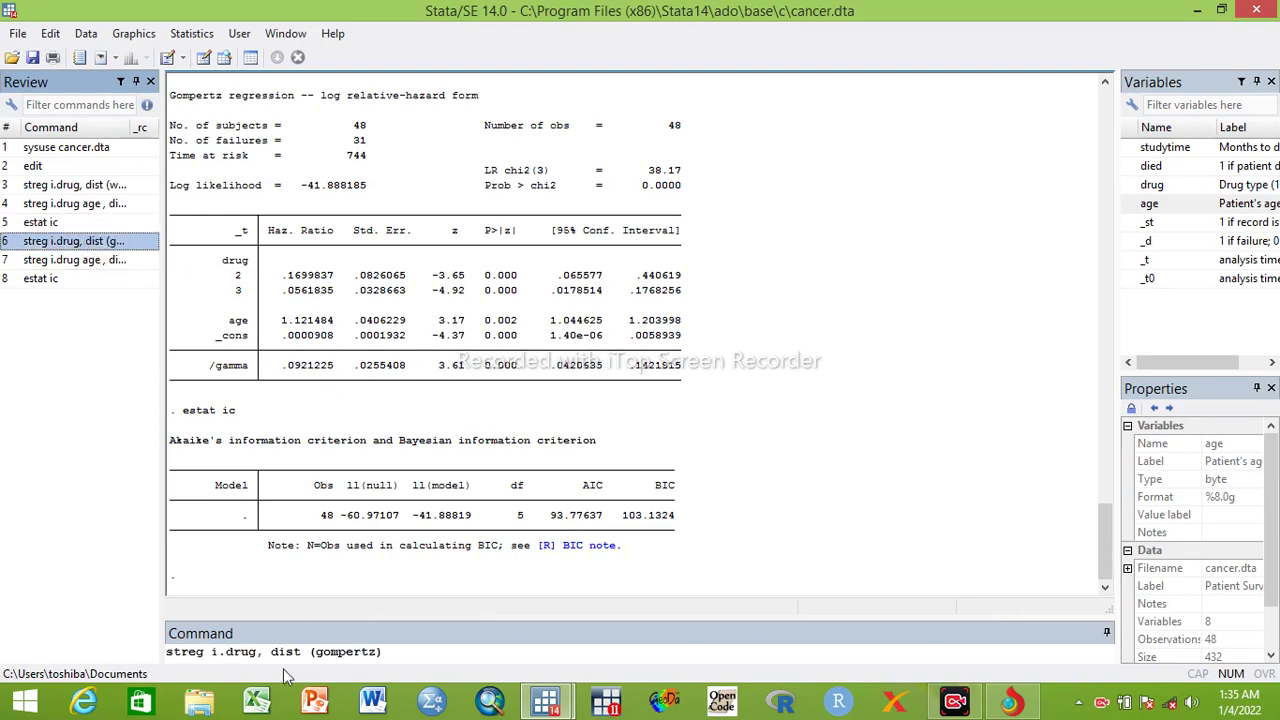
# Fit an exponential survival model on drug with streg i.drug, dist(exponential)
pyautogui.click(376, 655)
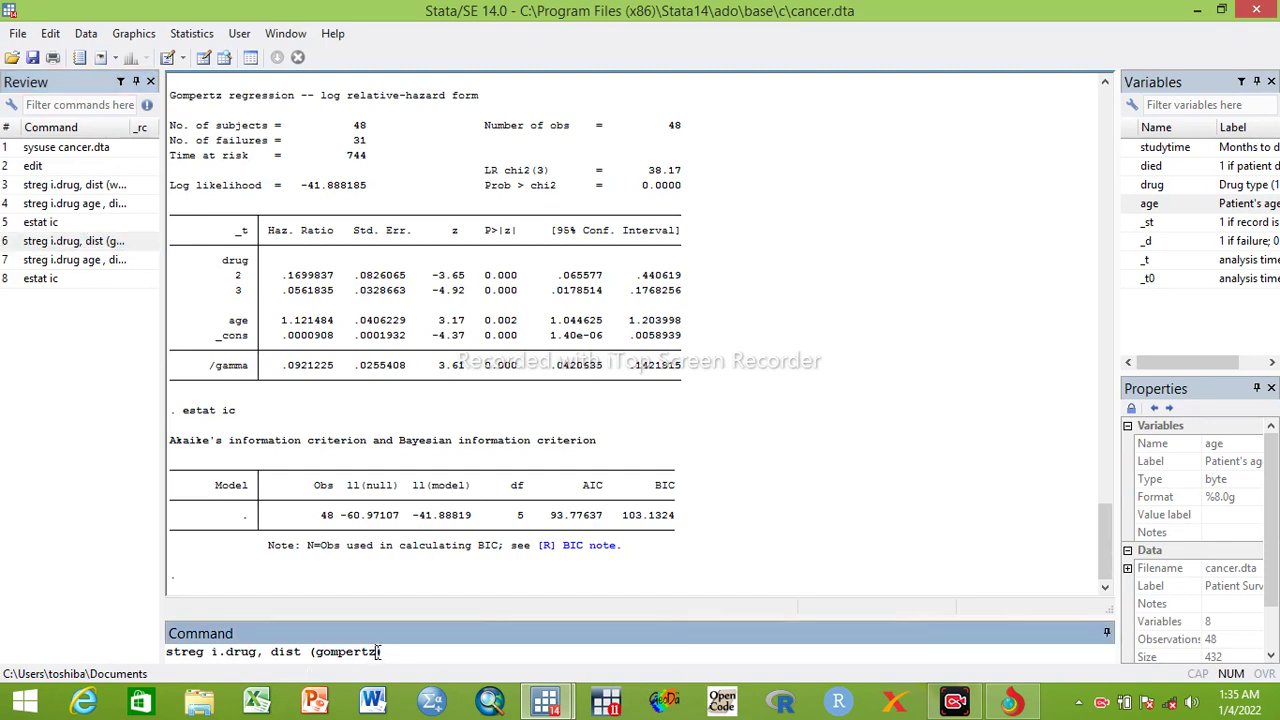
pyautogui.press('BackSpace')
pyautogui.press('BackSpace')
pyautogui.press('BackSpace')
pyautogui.press('BackSpace')
pyautogui.press('BackSpace')
pyautogui.press('BackSpace')
pyautogui.press('BackSpace')
pyautogui.press('BackSpace')
pyautogui.write('exponential')
pyautogui.press('Return')
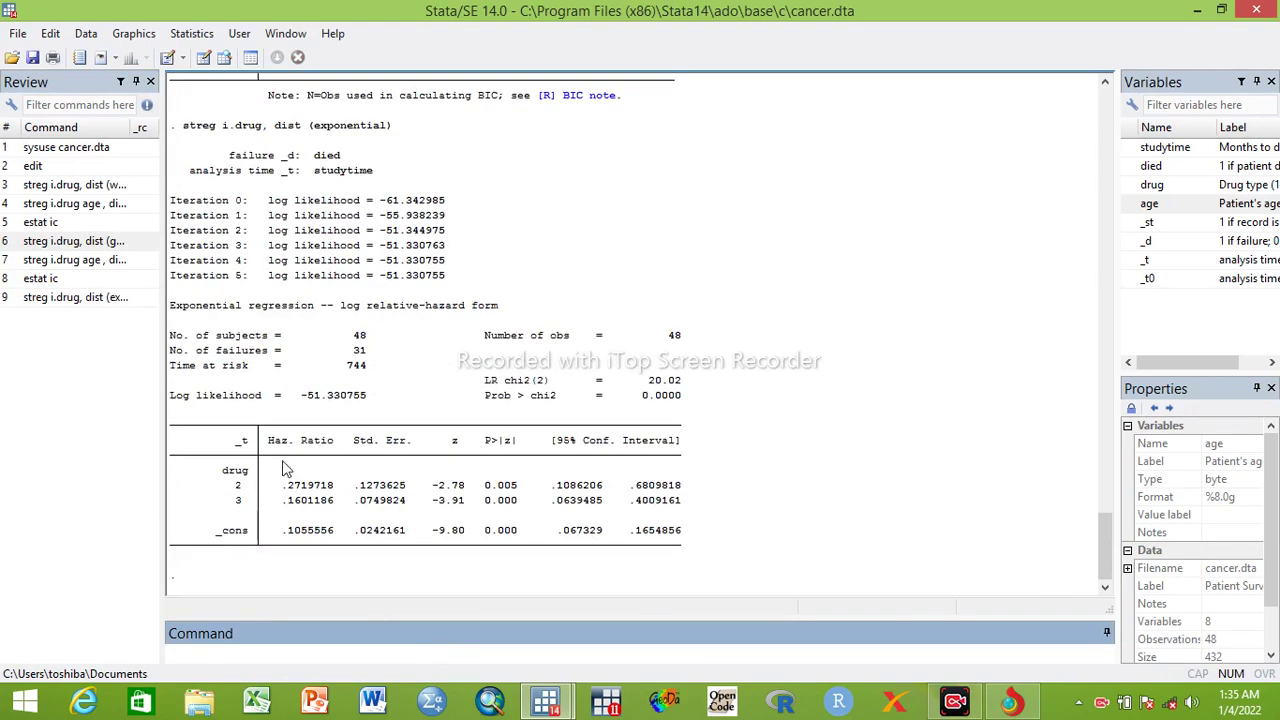
# Refit the exponential model with age added, giving log likelihood -48.168368
pyautogui.click(102, 298)
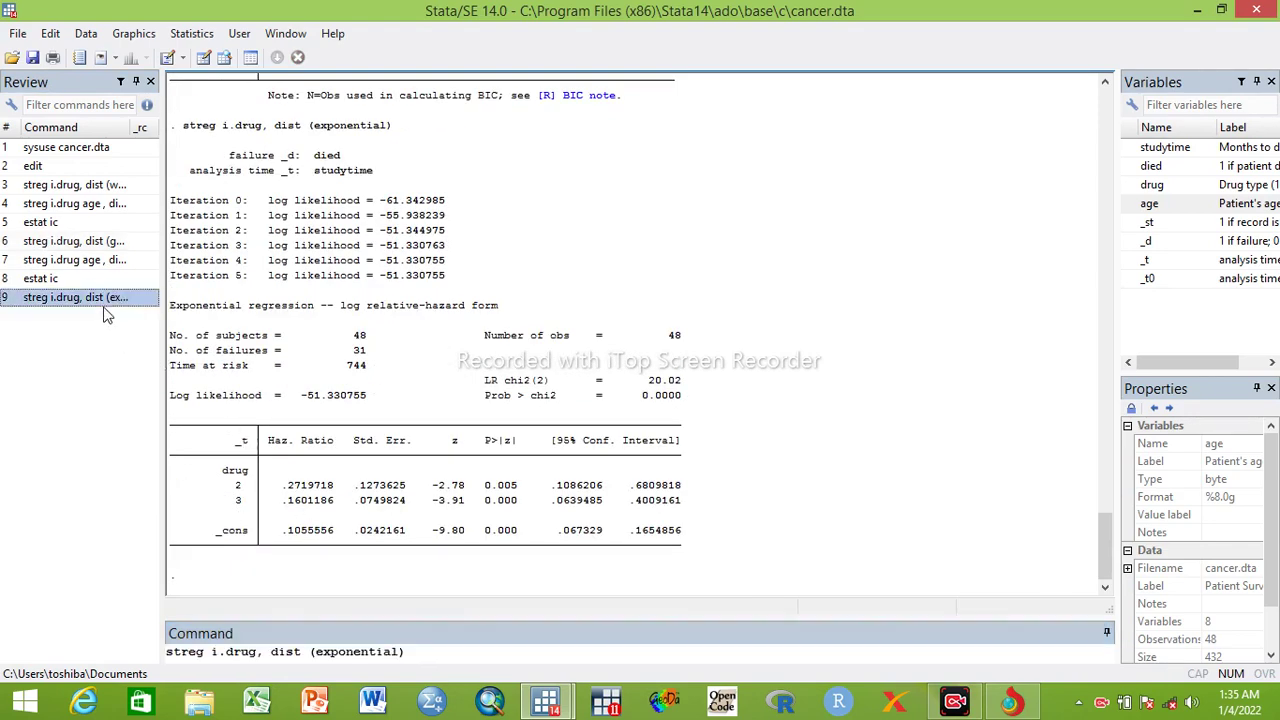
pyautogui.click(257, 650)
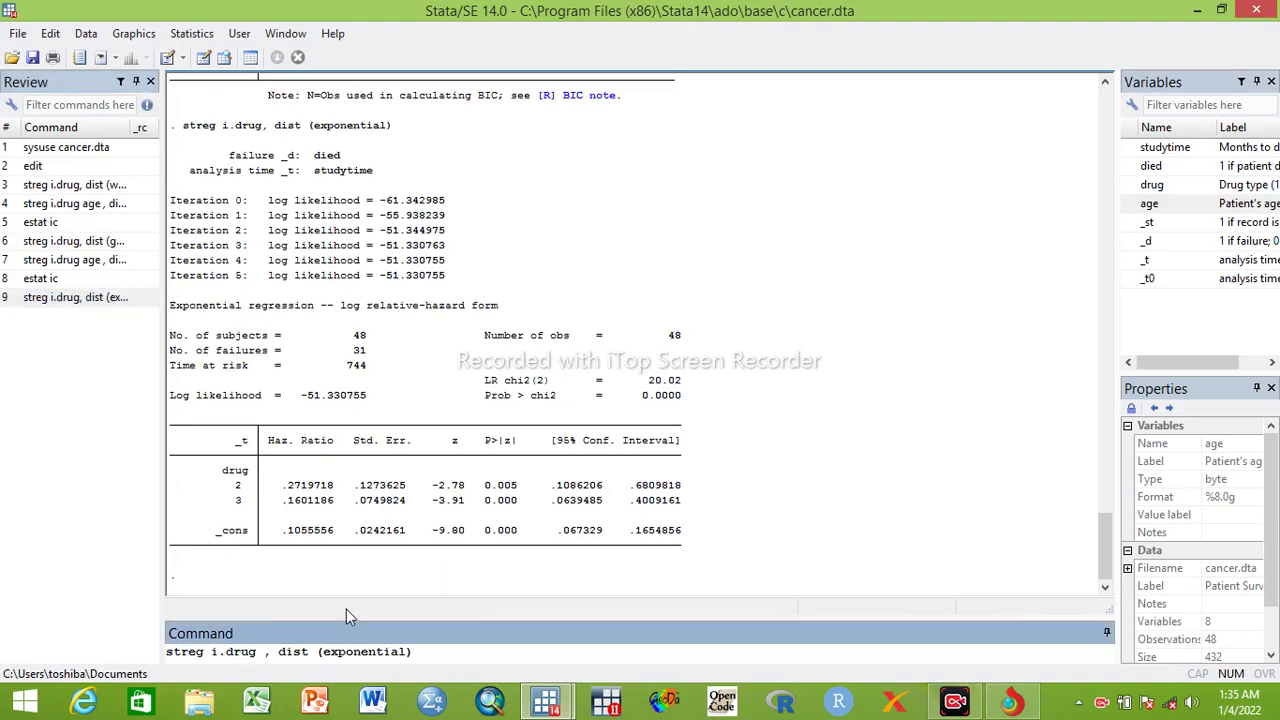
pyautogui.click(1150, 204)
pyautogui.press('Return')
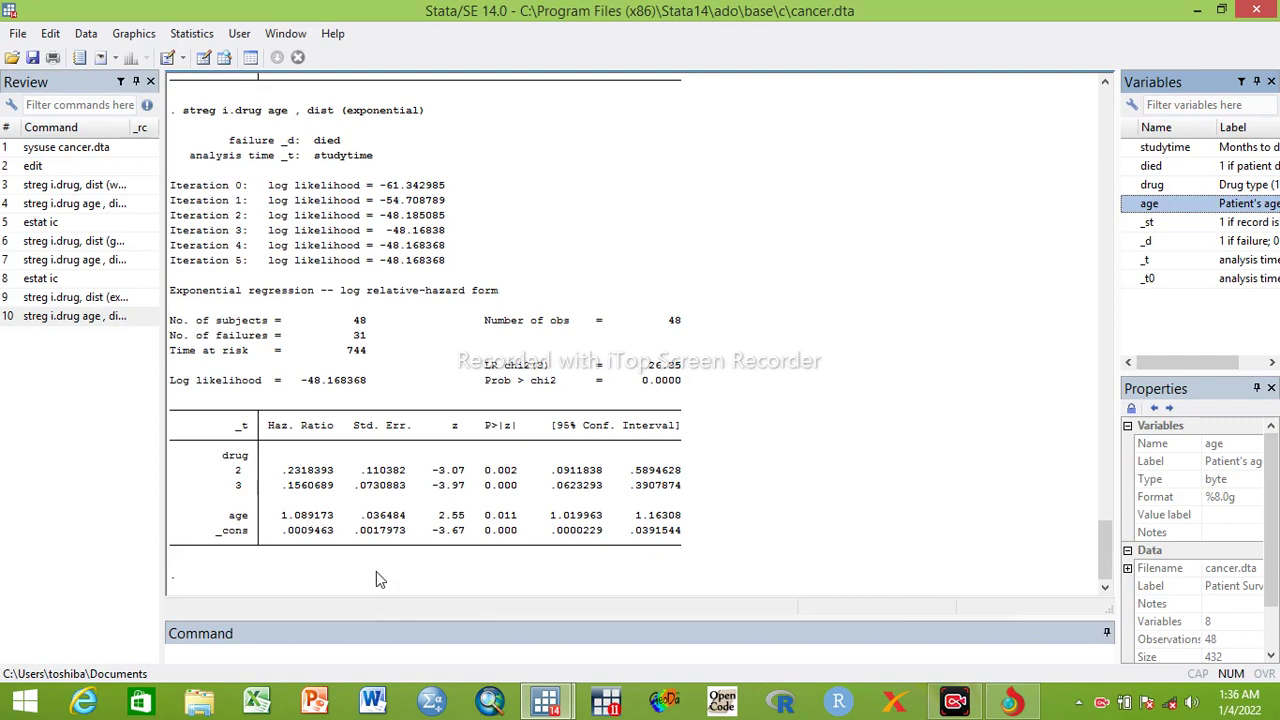
pyautogui.click(38, 283)
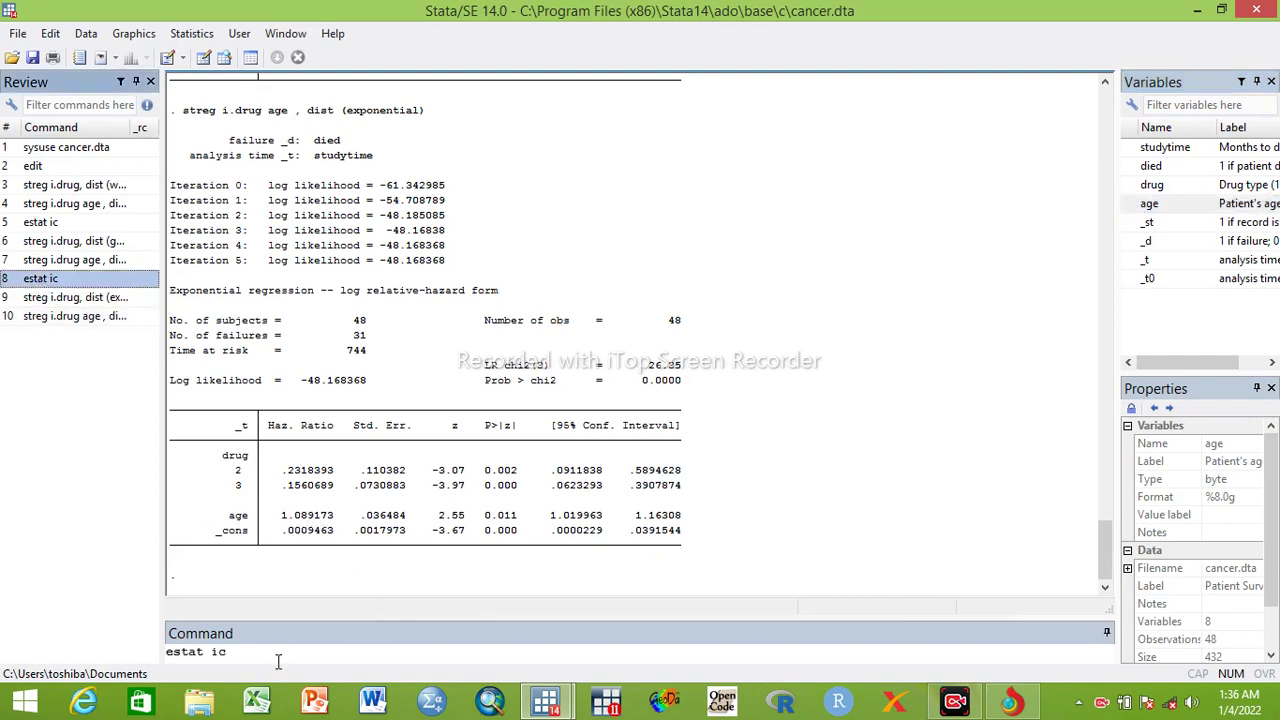
# Run estat ic for the exponential drug-and-age model, giving AIC 104.3367 and BIC 111.8215
pyautogui.press('Return')
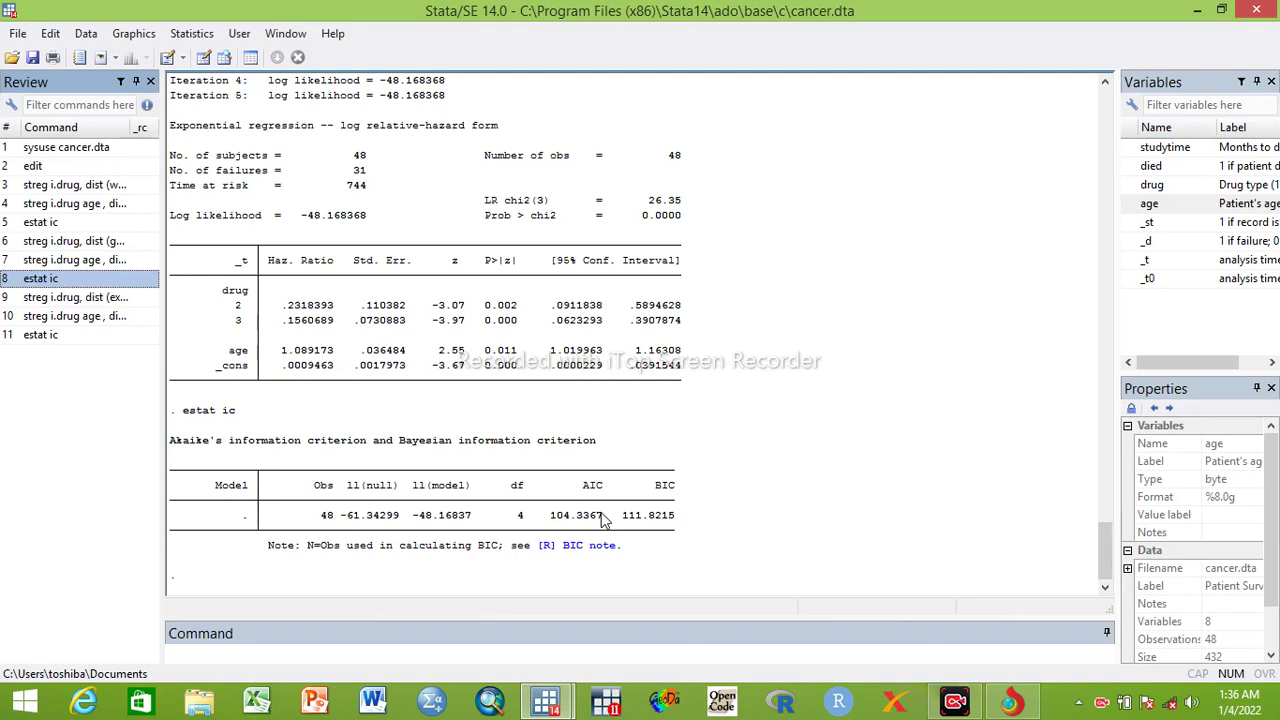
pyautogui.click(273, 647)
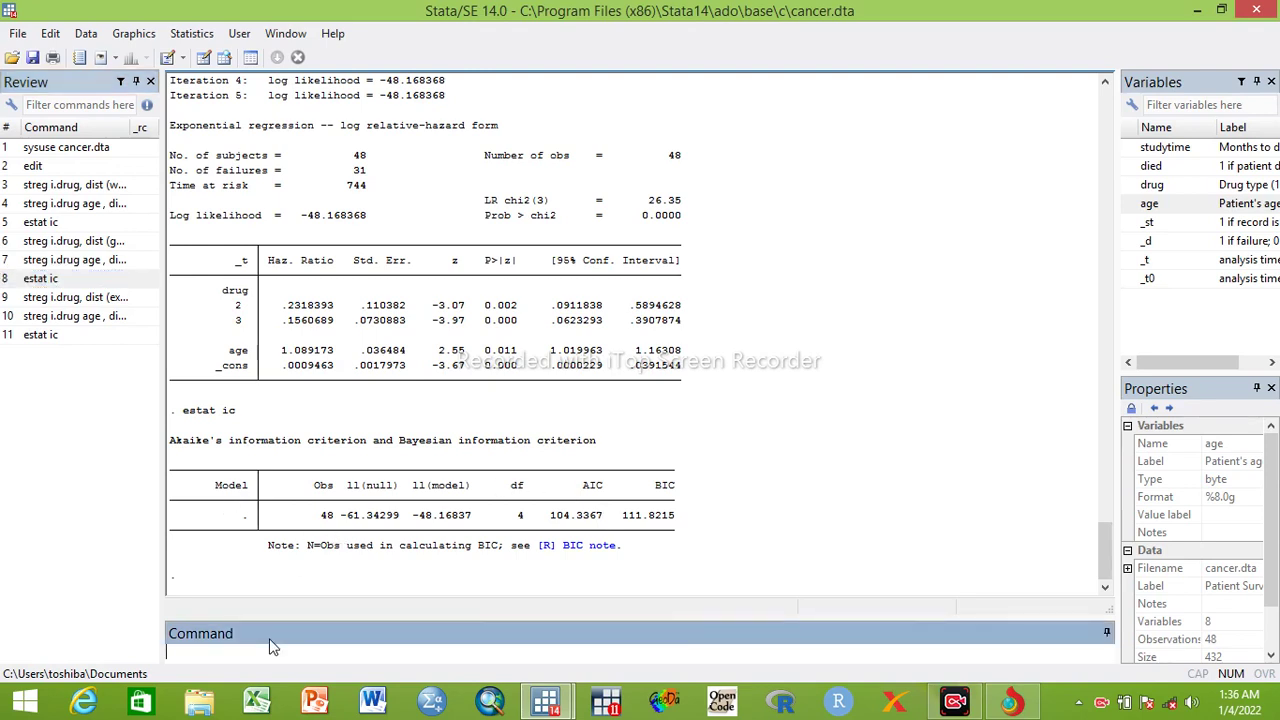